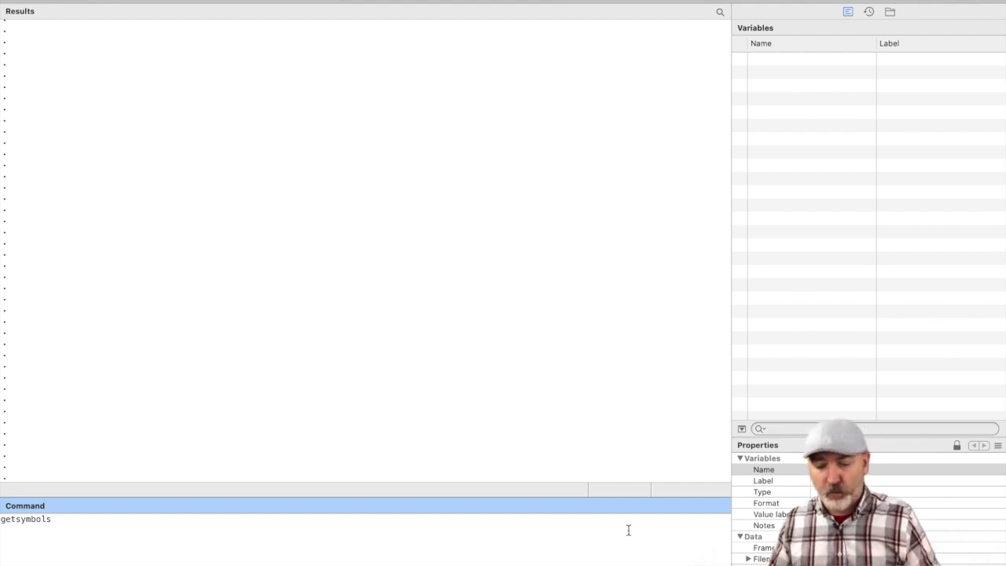
# Download ^gspc data from Yahoo with getsymbols, starting in year 2019 and month 10: getsymbols ^gspc, fy(2019) fm(10) yahoo
pyautogui.write('^')
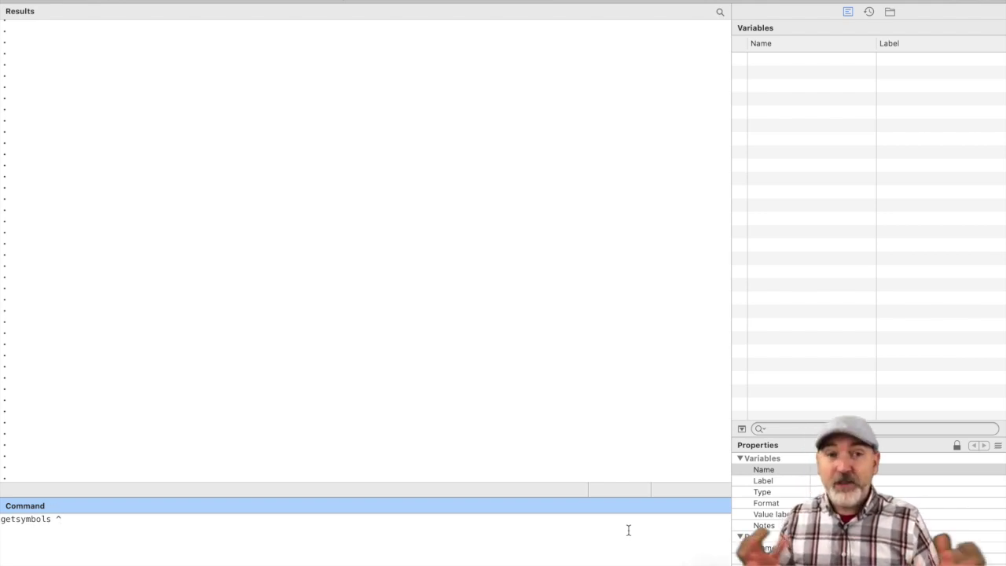
pyautogui.write('gspc')
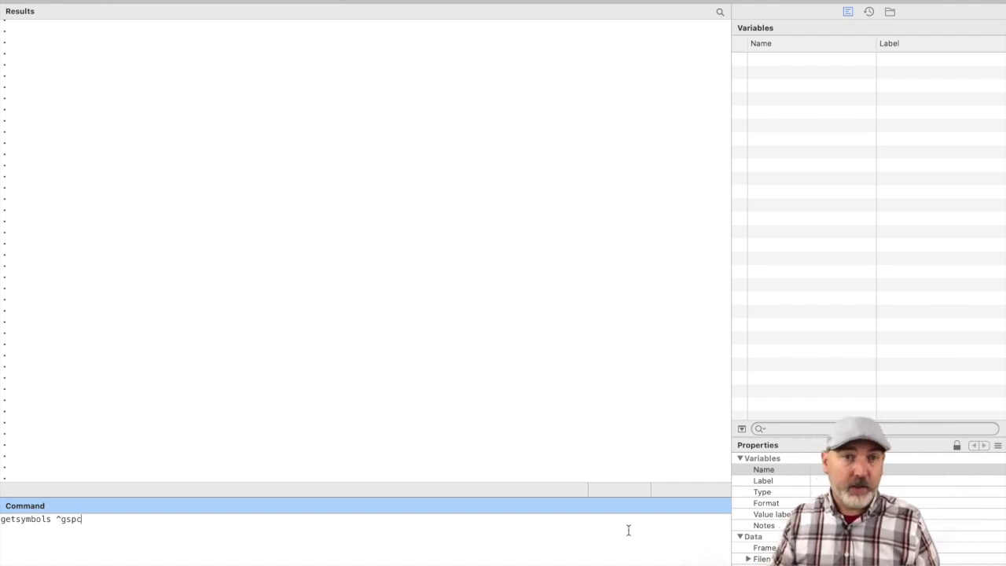
pyautogui.write(',')
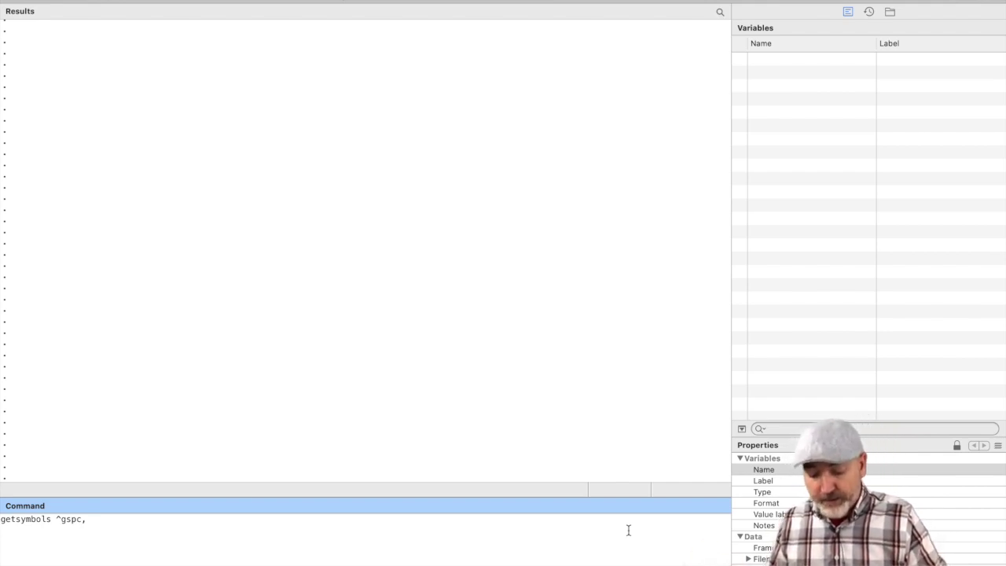
pyautogui.write('f')
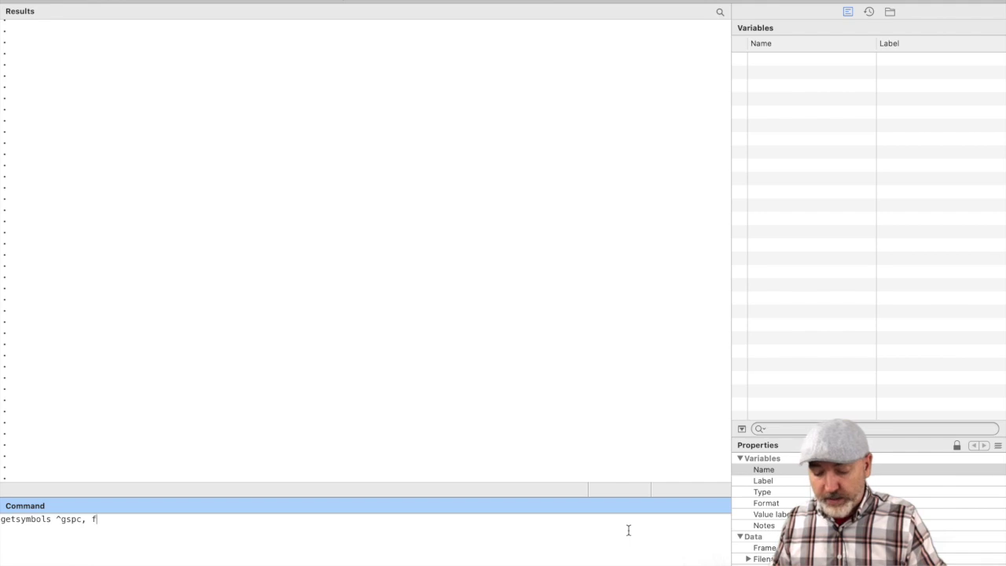
pyautogui.write('y(')
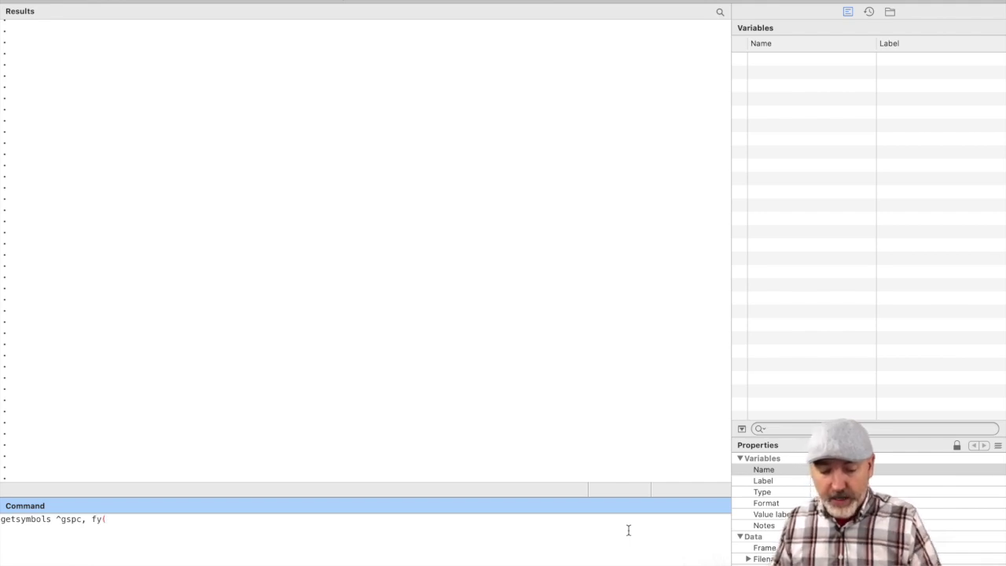
pyautogui.write('2019')
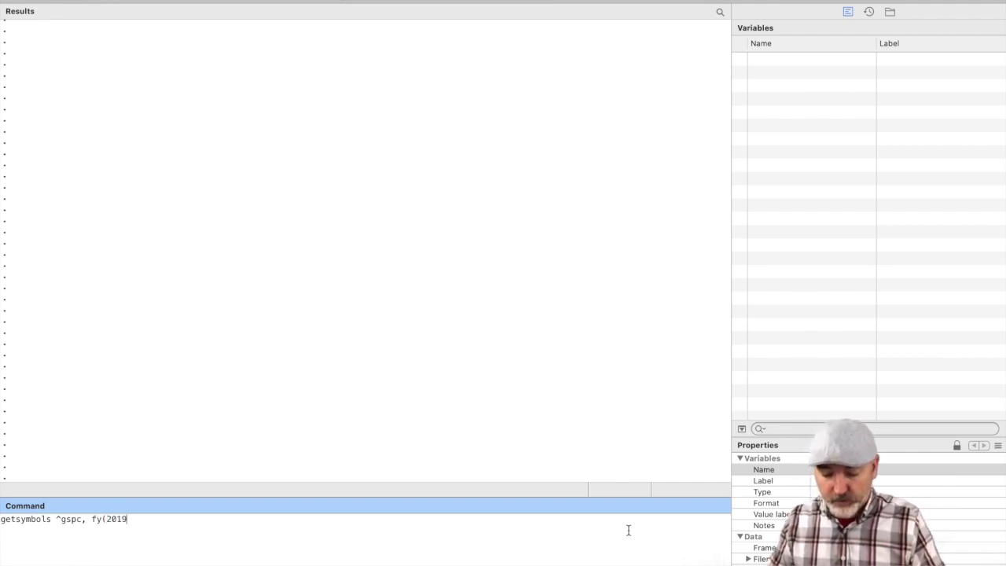
pyautogui.write(') fm')
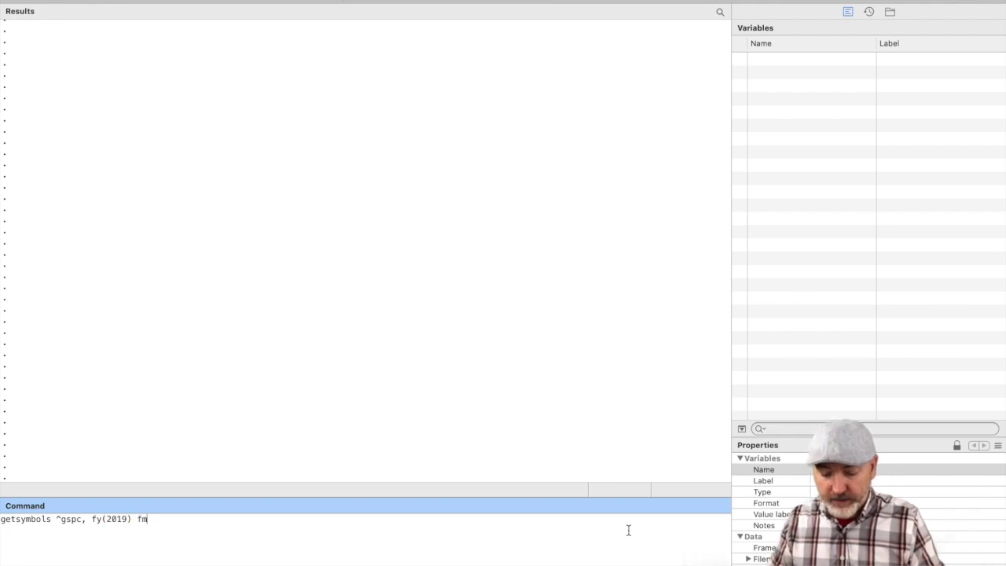
pyautogui.write('(10')
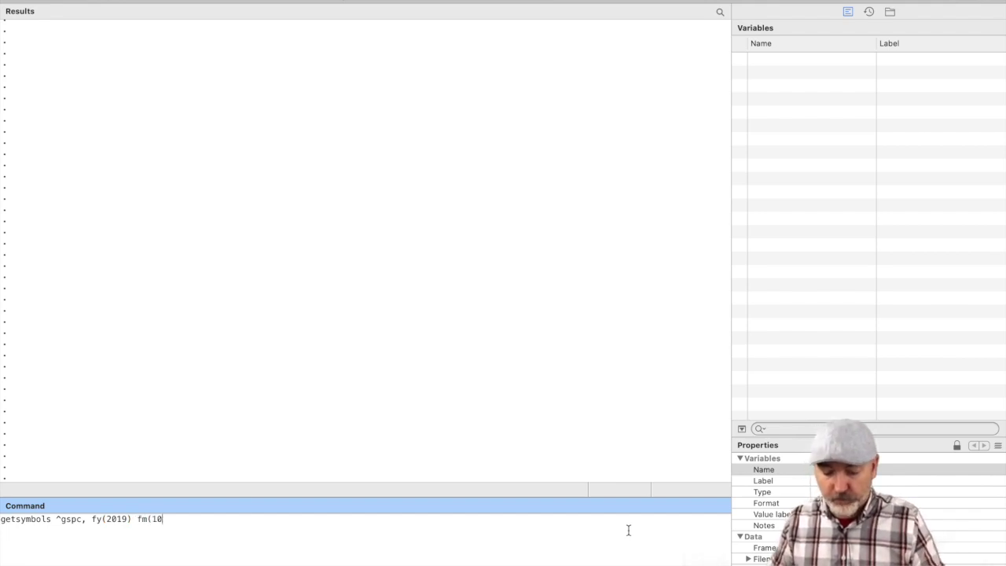
pyautogui.write(') yahoo')
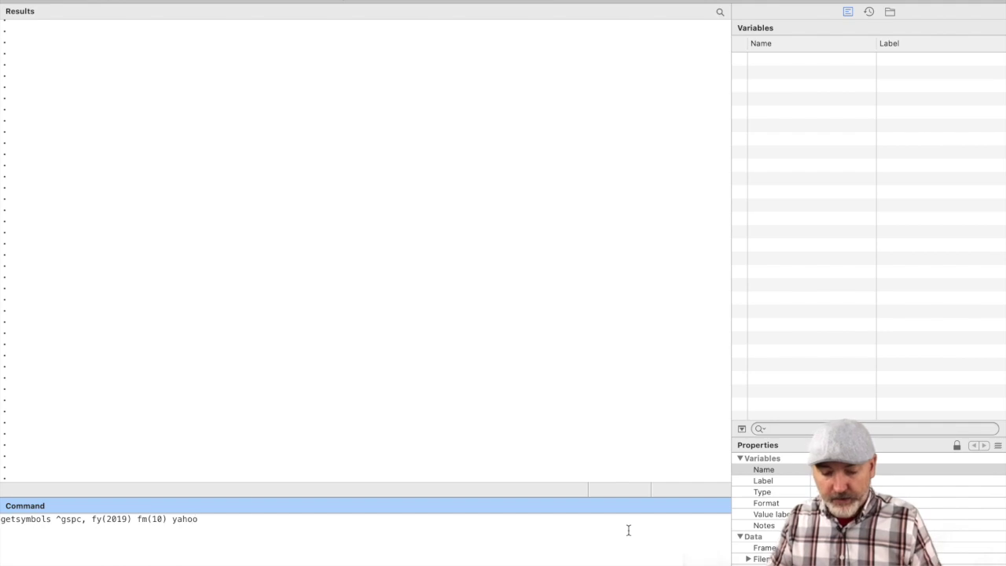
pyautogui.press('Return')
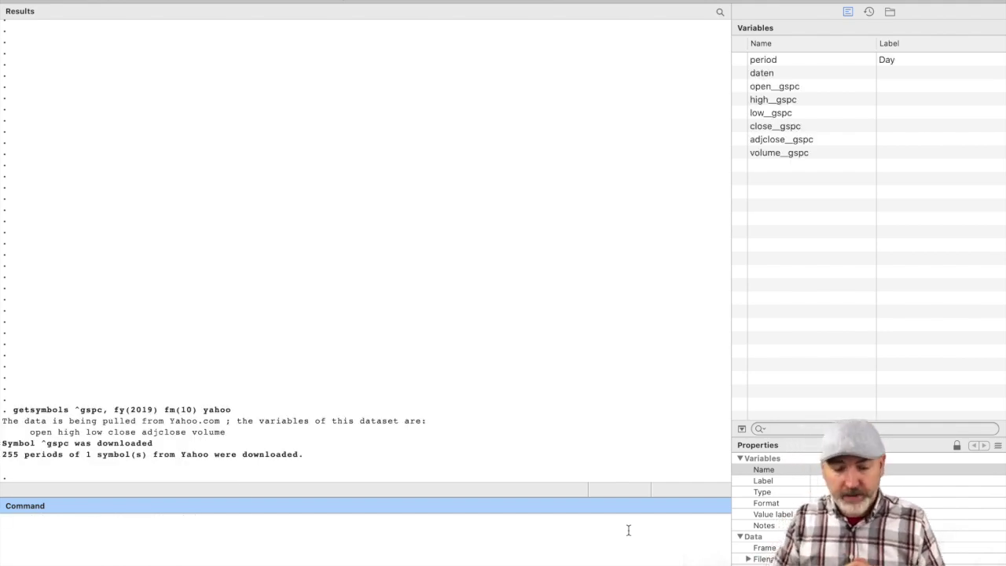
# Browse the downloaded dataset and examine the adjusted close column of the S&P 500 index
pyautogui.write('bro')
pyautogui.press('Return')
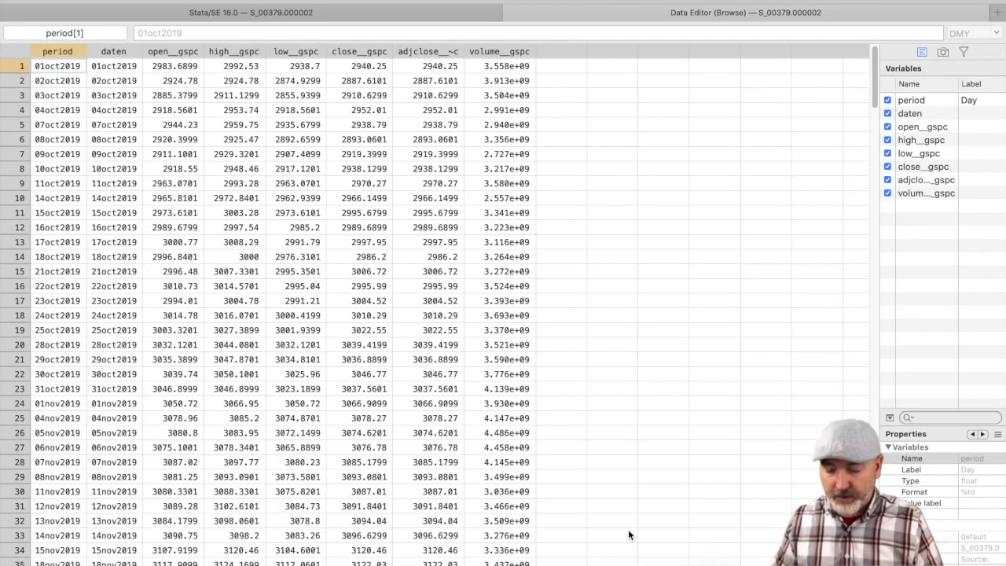
pyautogui.click(410, 50)
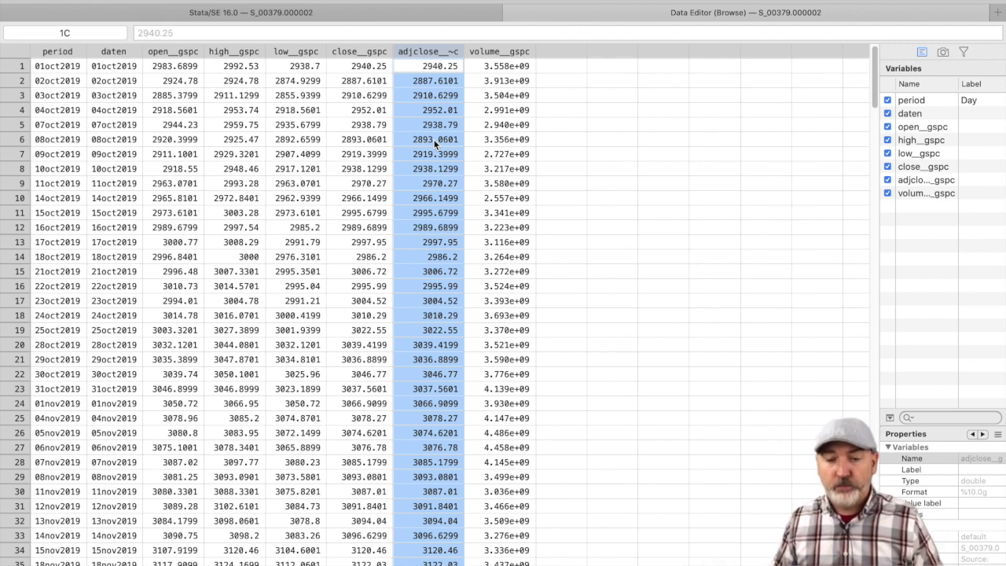
# Generate an observation counter t=_n and declare the dataset as a time series on t with tsset
pyautogui.click(376, 19)
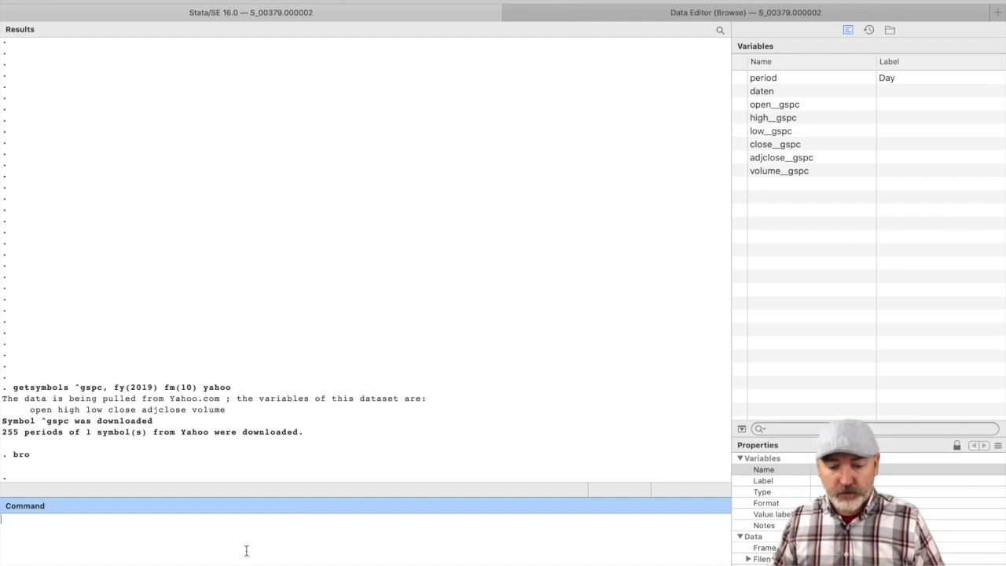
pyautogui.write('gen ')
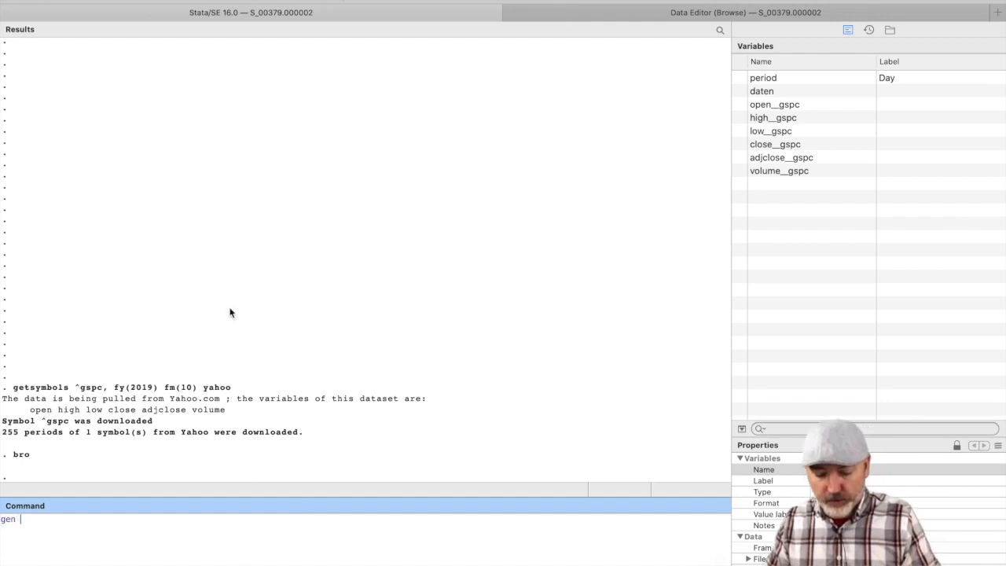
pyautogui.write('t=_n')
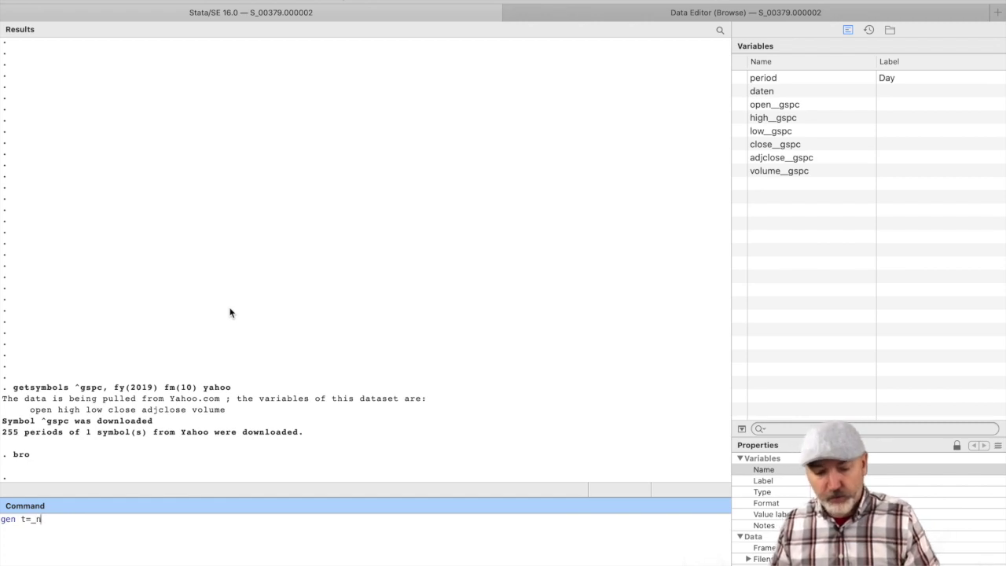
pyautogui.press('Return')
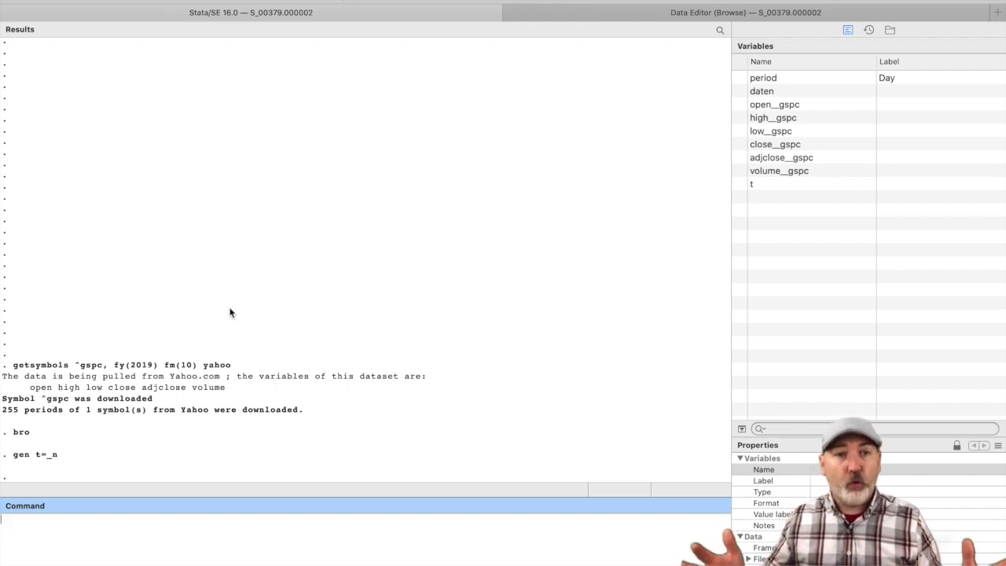
pyautogui.write('tsset t')
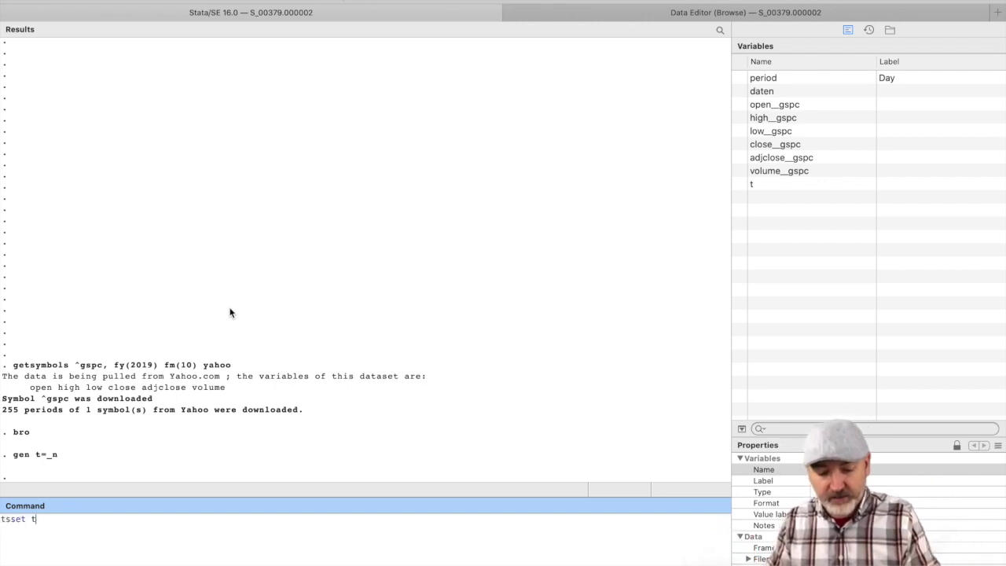
pyautogui.press('Return')
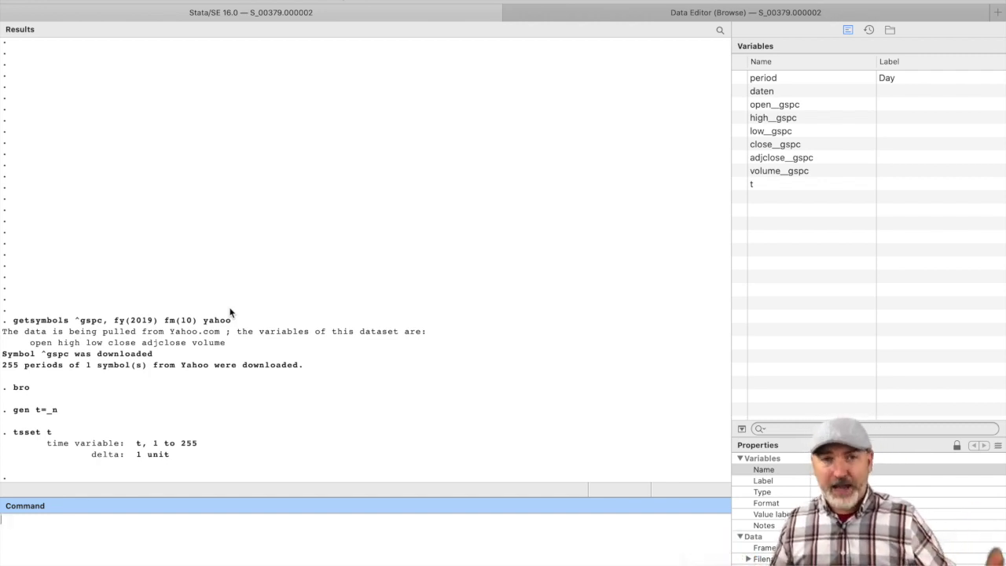
# Generate the daily return variable rsp as D.adjclose__gspc/L.adjclose__gspc
pyautogui.write('gen rsp')
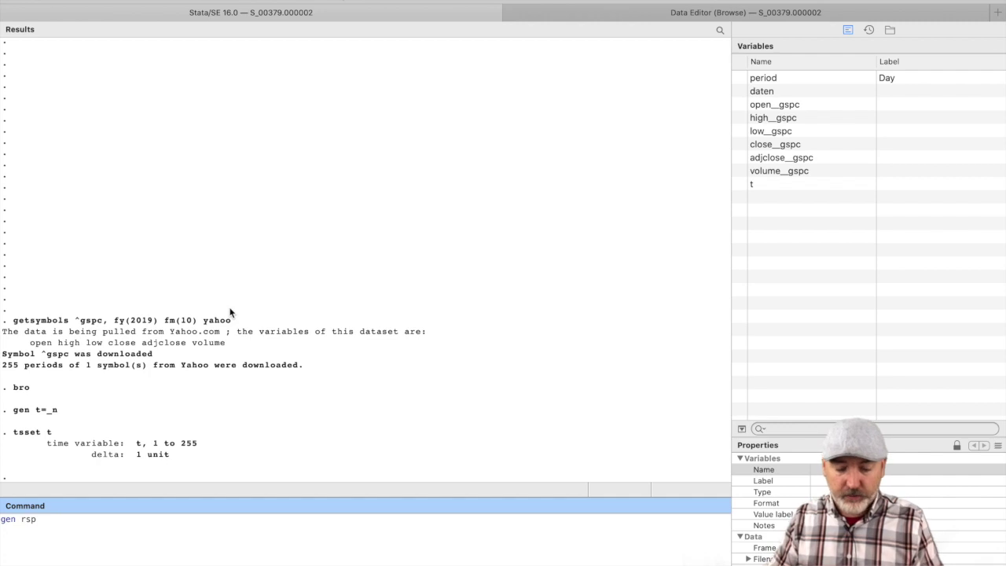
pyautogui.write(' = D')
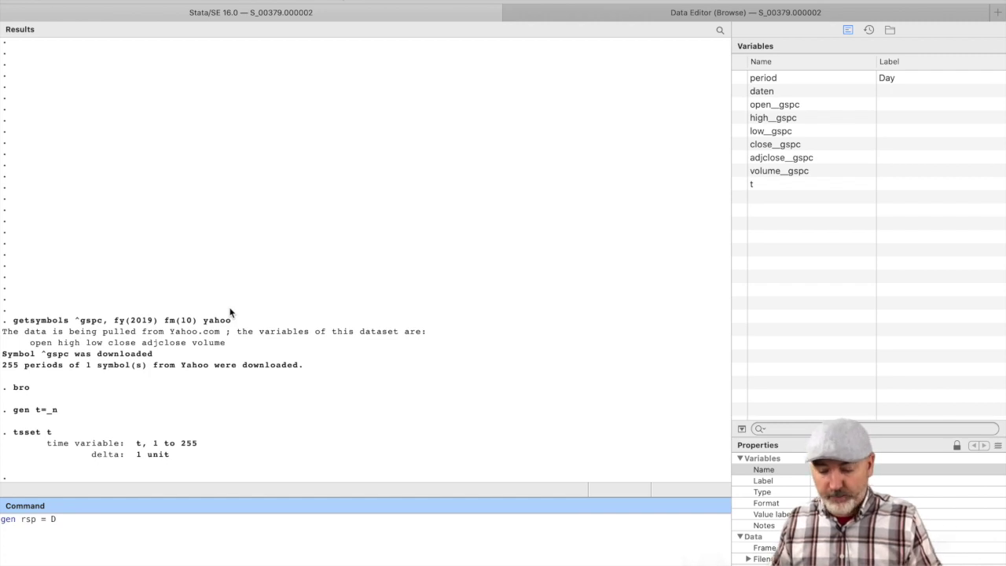
pyautogui.write('.')
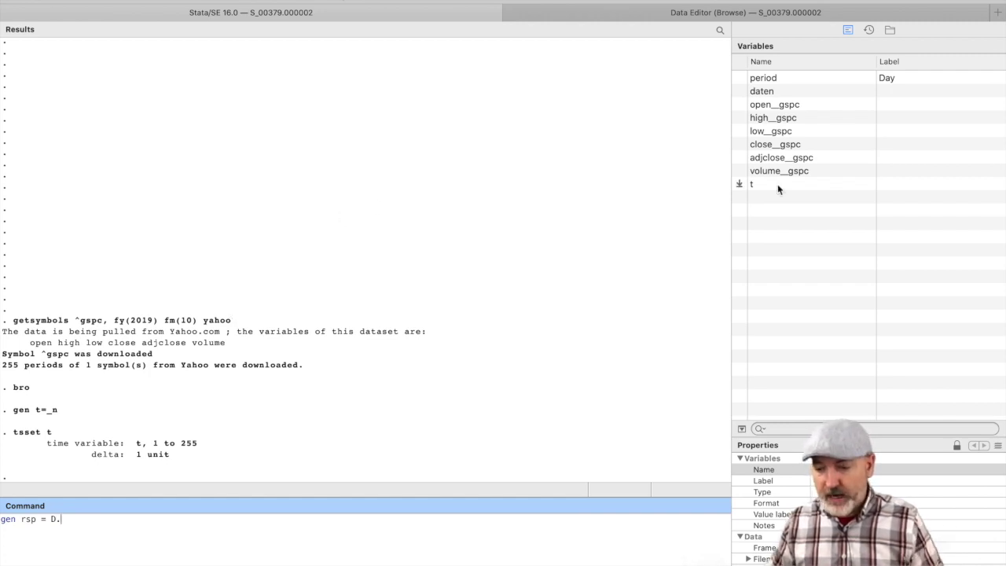
pyautogui.doubleClick(770, 160)
pyautogui.write('/L.')
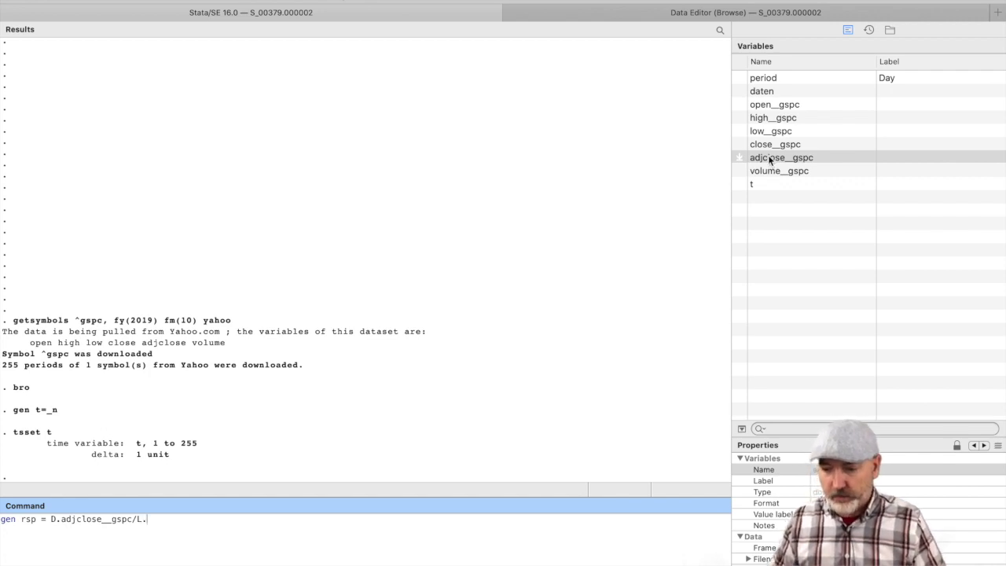
pyautogui.doubleClick(769, 159)
pyautogui.press('Return')
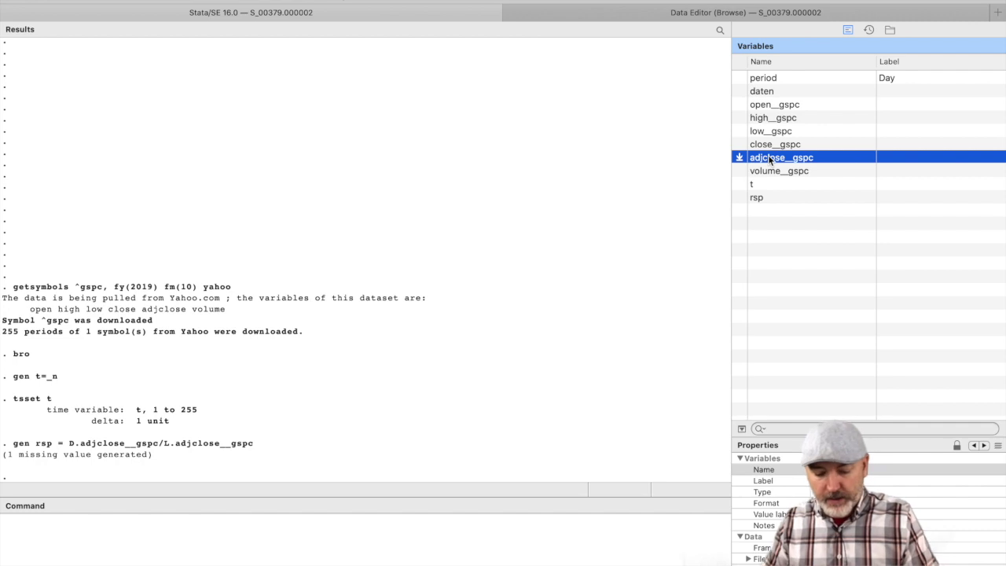
# Plot the return series rsp over time with a tsline graph
pyautogui.write('tsline')
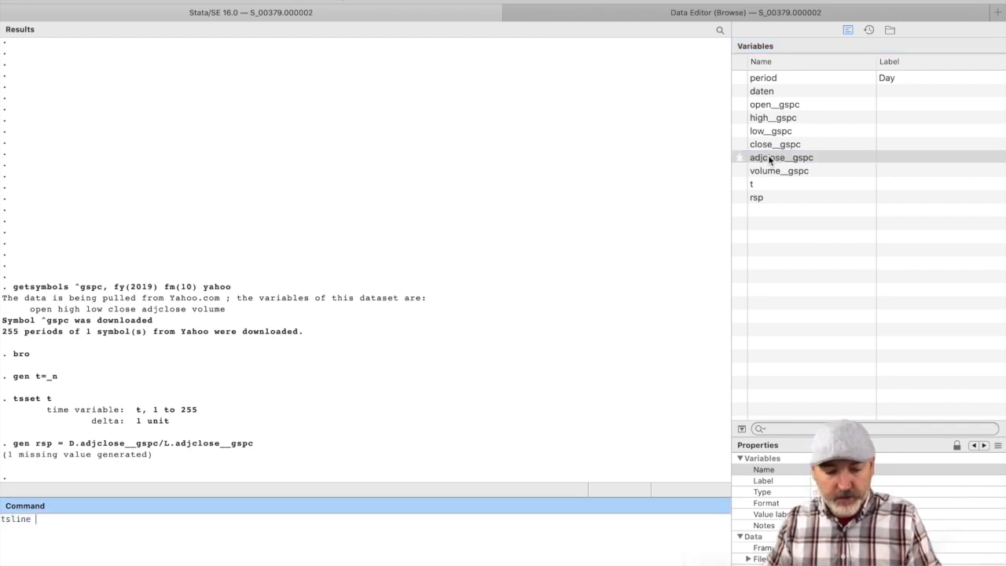
pyautogui.write(' rsp')
pyautogui.press('Return')
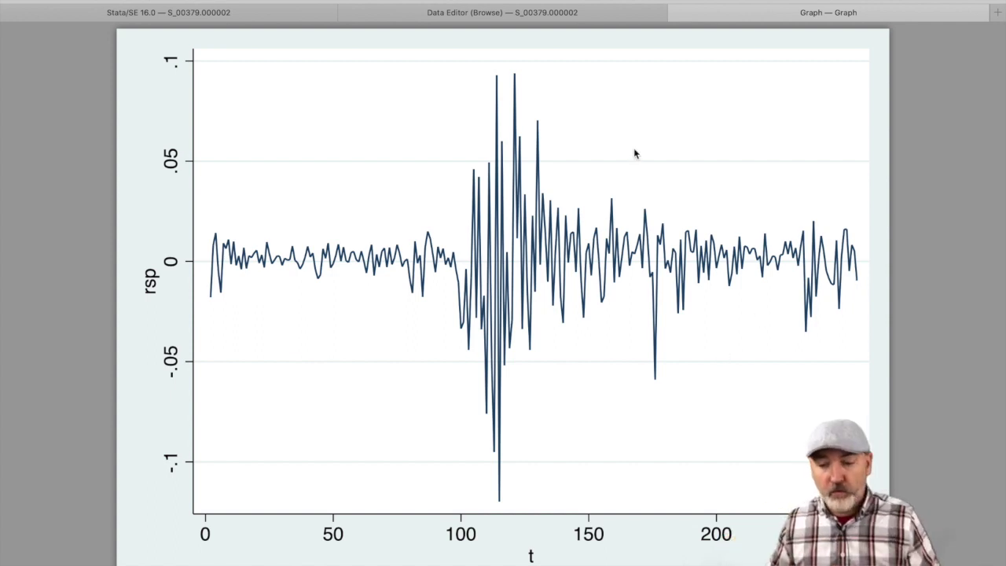
# Fit an ARIMA(2,0,2) model of rsp on the observations with t<=250: arima rsp if t<=250, arima(2,0,2)
pyautogui.click(251, 13)
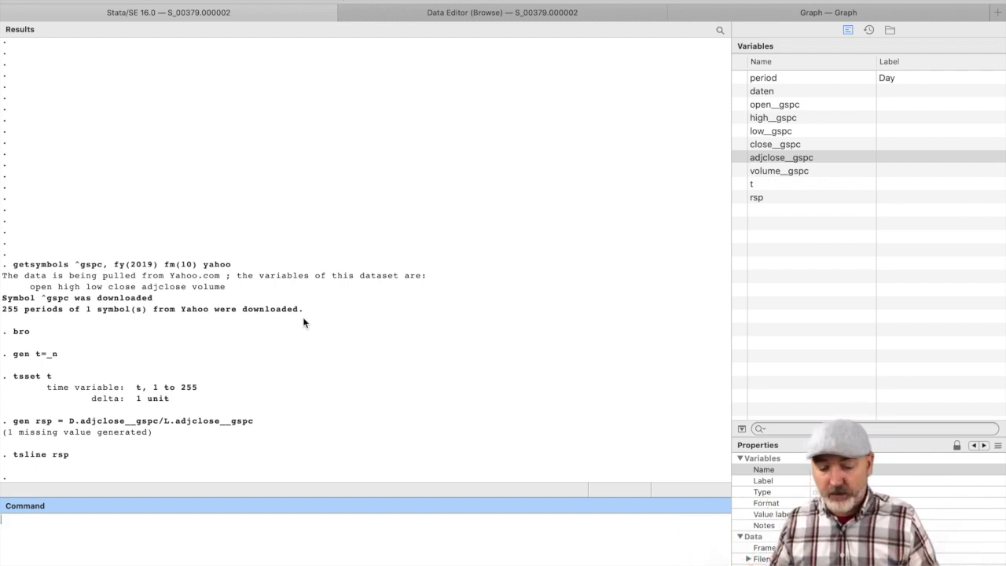
pyautogui.write('arima rsp')
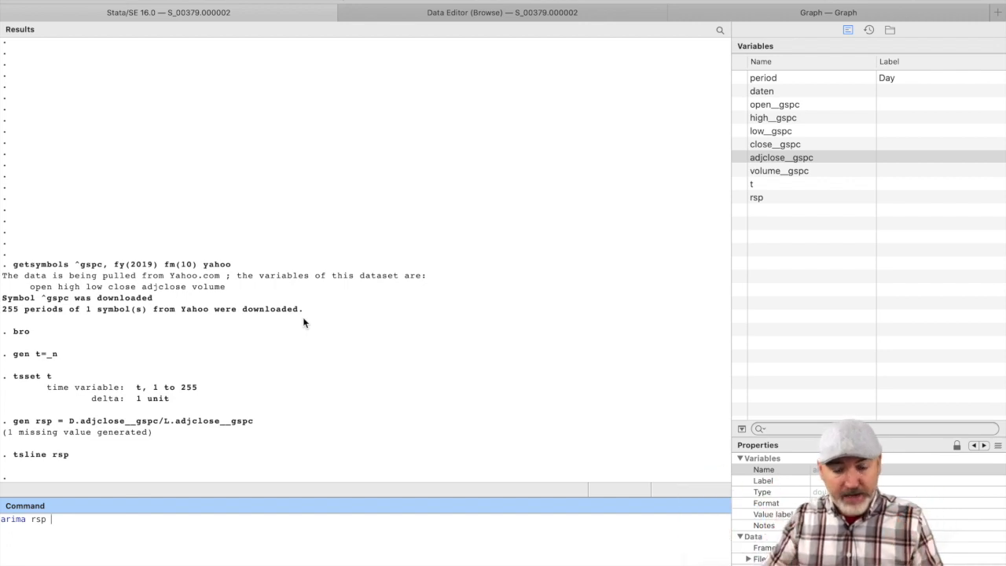
pyautogui.write(' if t')
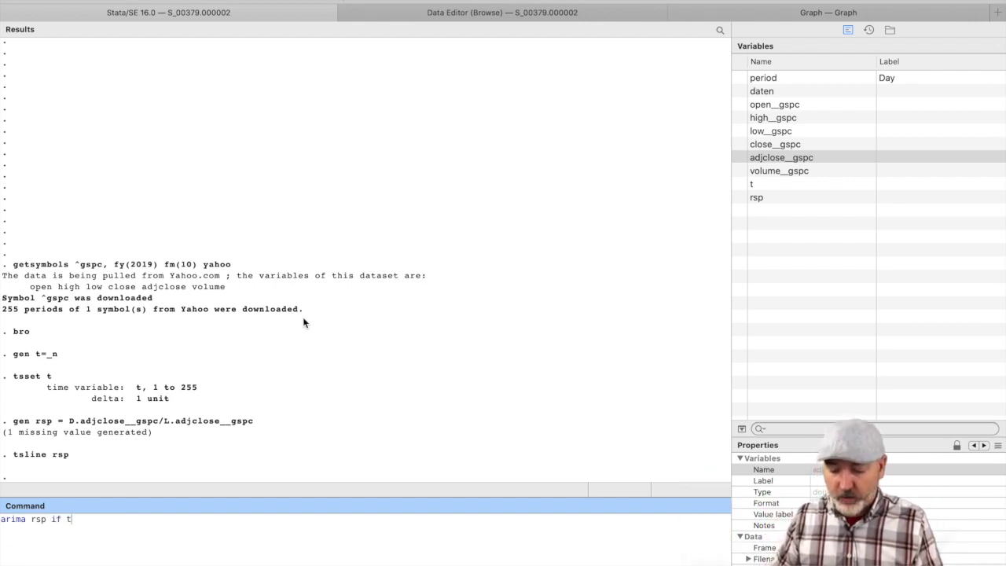
pyautogui.write('<=250')
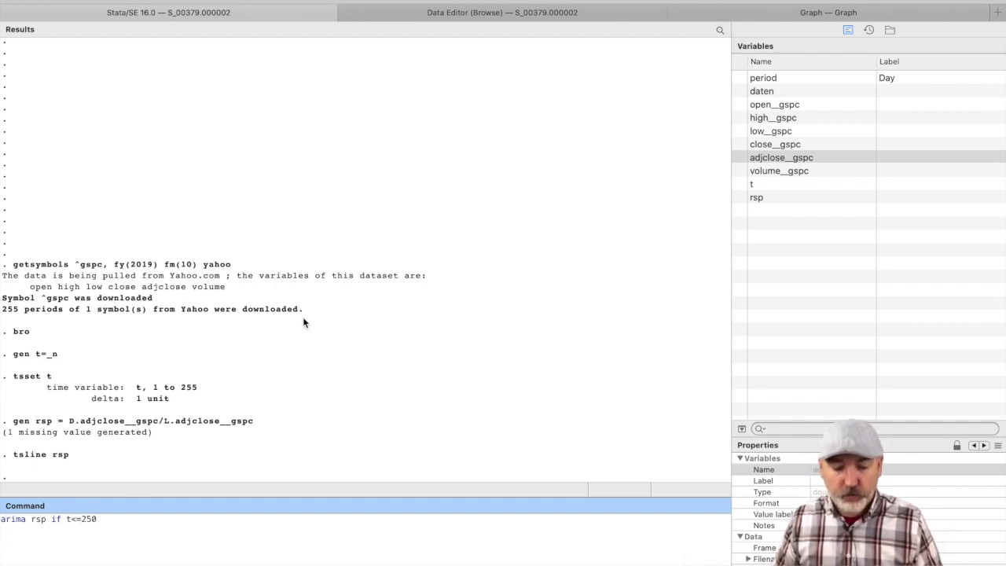
pyautogui.write(', arima(')
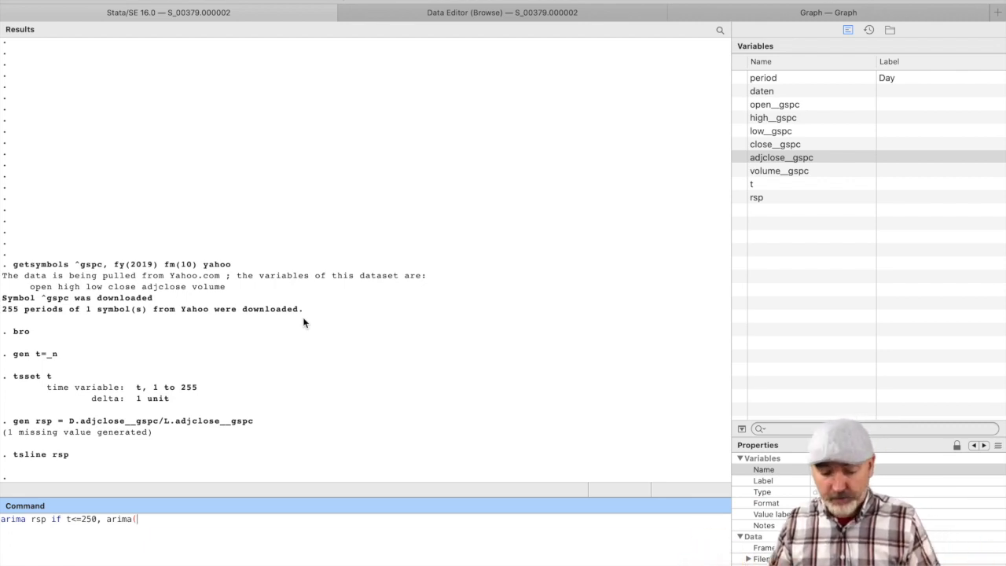
pyautogui.write('2,')
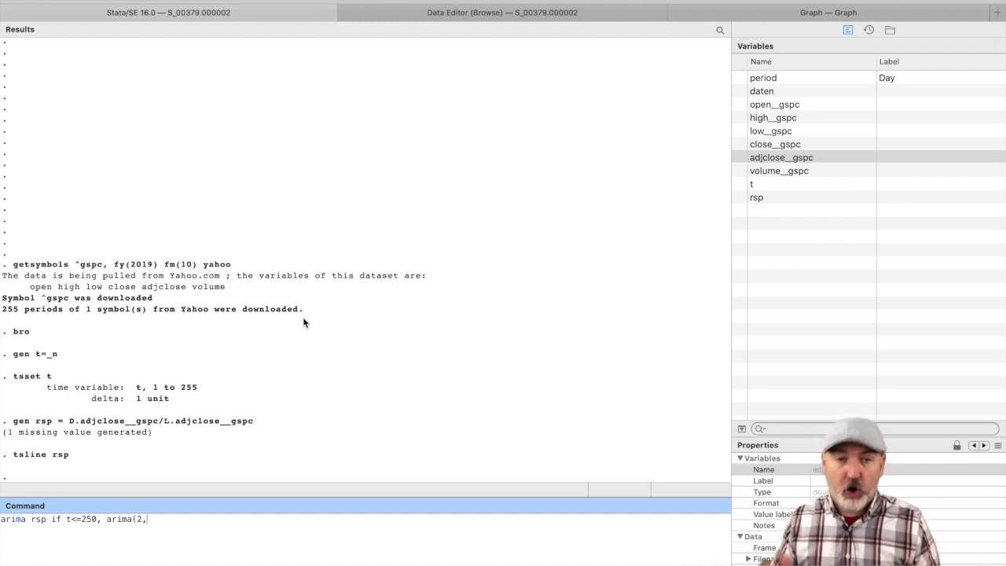
pyautogui.write('0,')
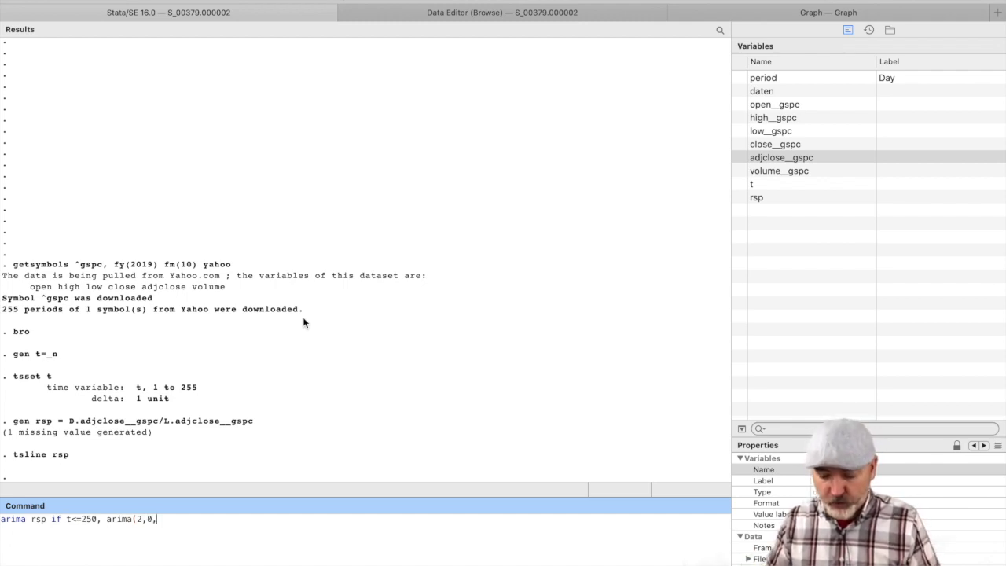
pyautogui.write('2)')
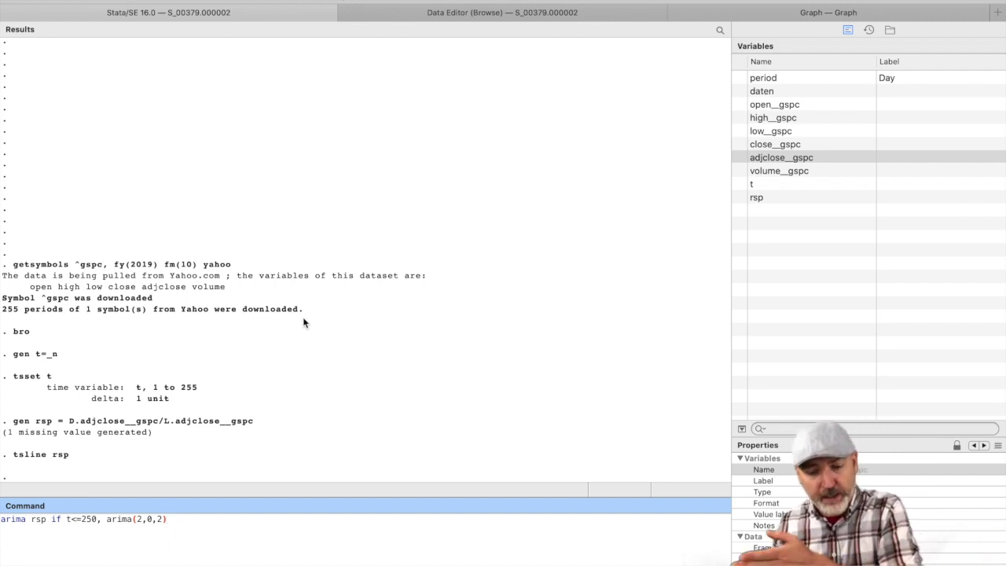
pyautogui.press('Return')
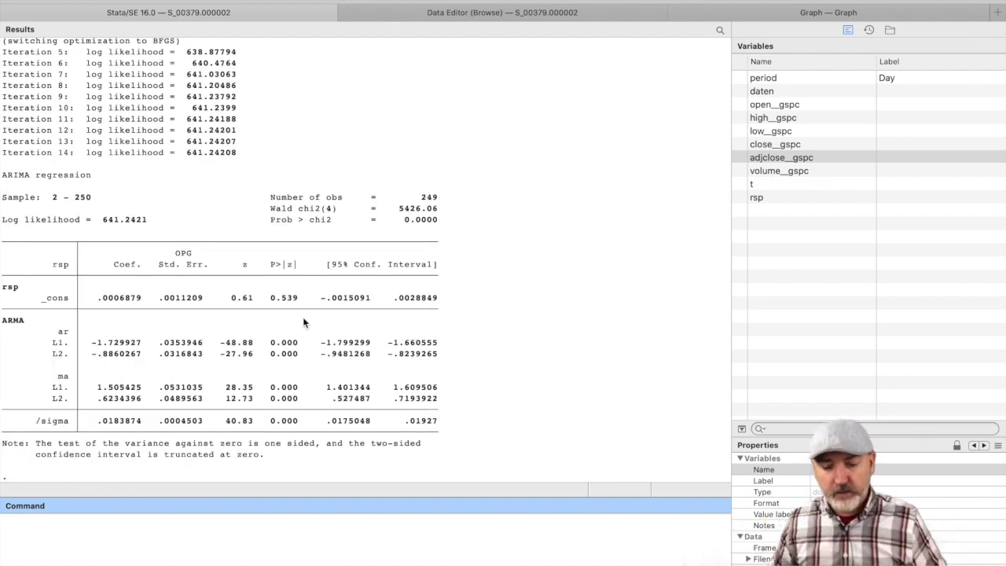
# Predict the returns into rspf_expost with dynamic forecasting from period 250: predict rspf_expost, dynamic(250)
pyautogui.write('predict')
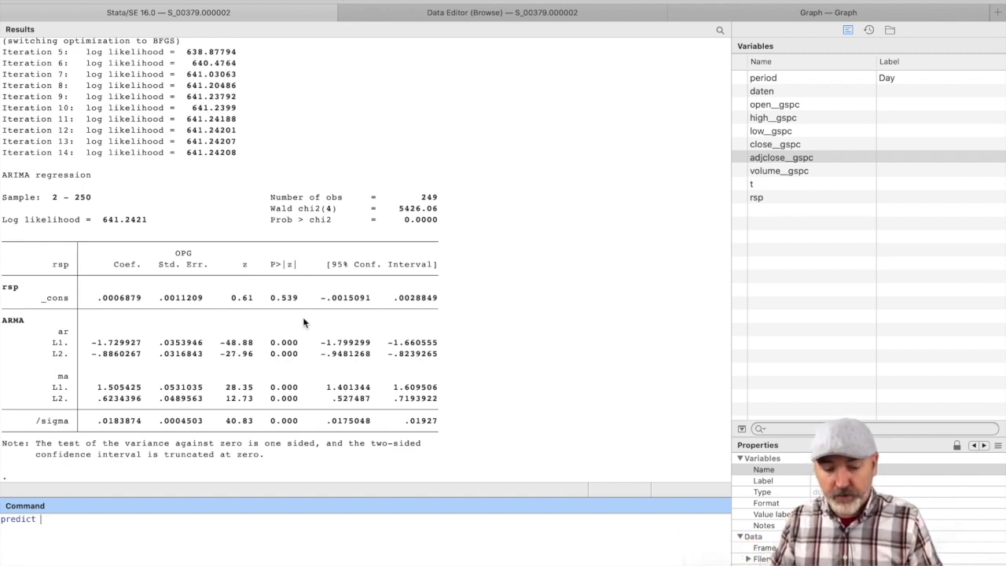
pyautogui.write('rsp')
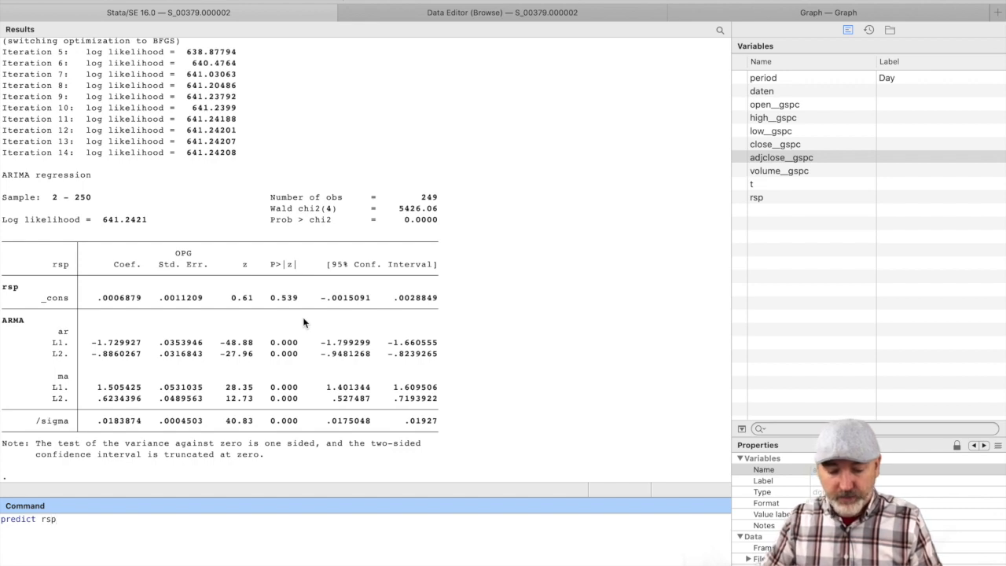
pyautogui.write('f')
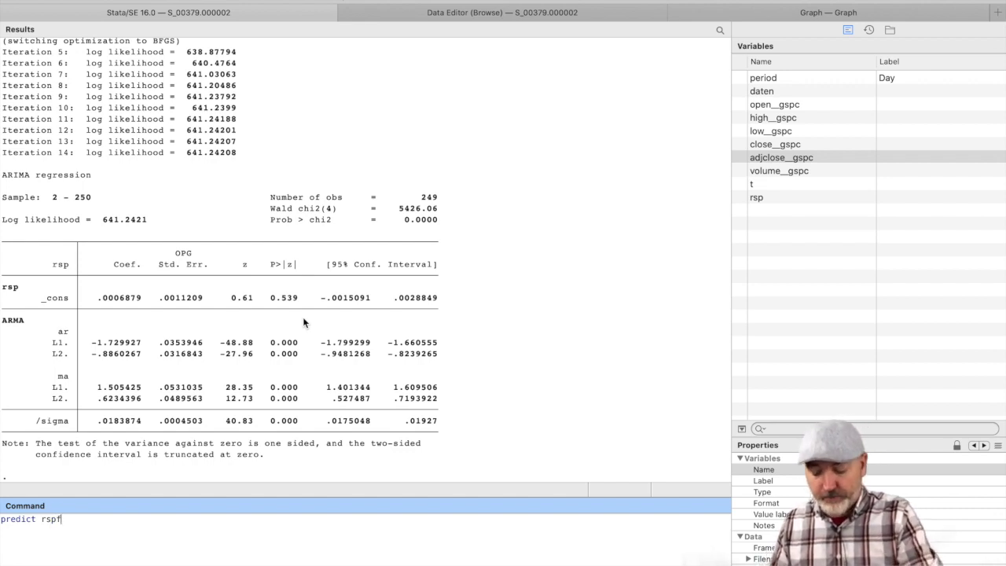
pyautogui.write('_expost')
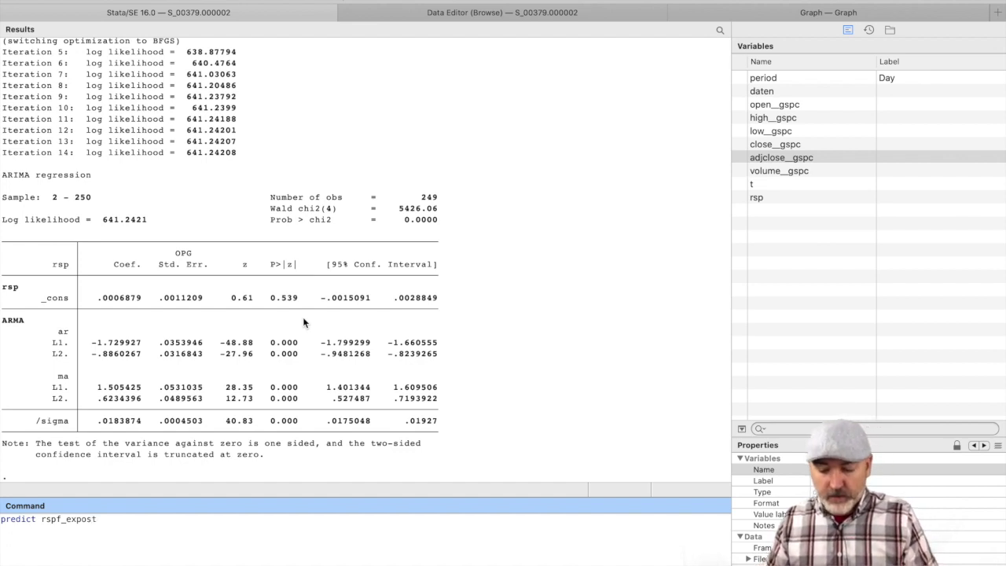
pyautogui.write(', dynamic')
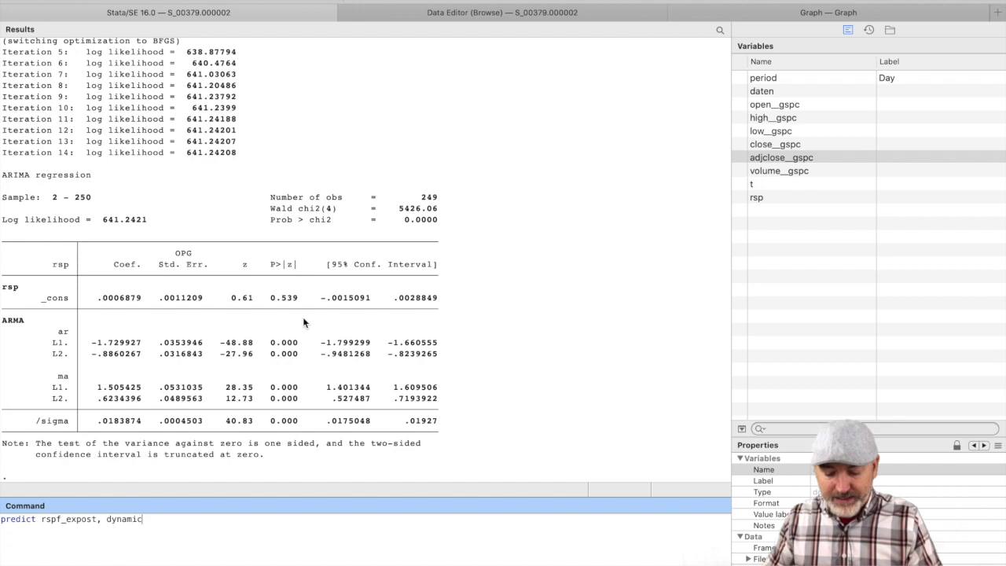
pyautogui.write('(250)')
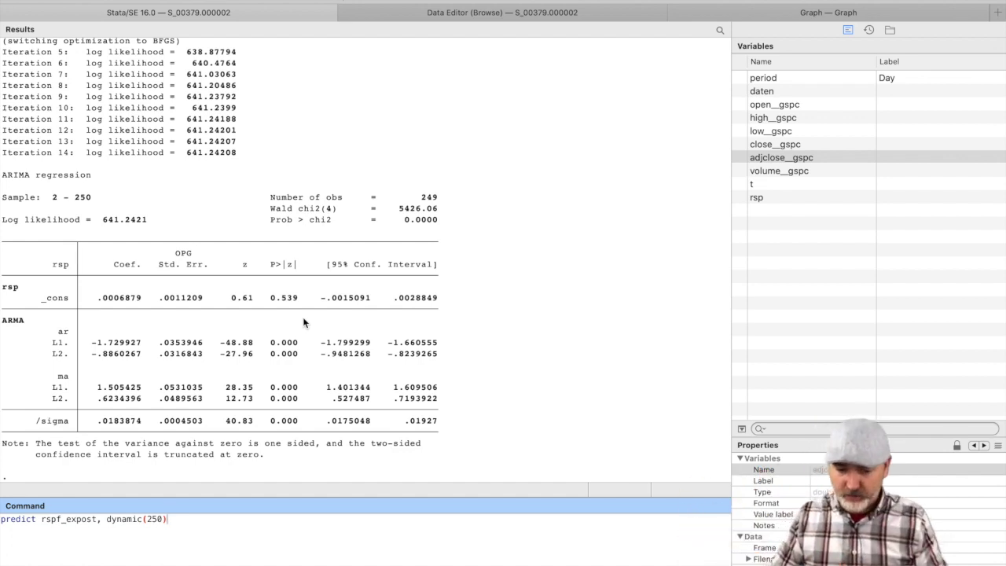
pyautogui.press('Return')
# Browse the dataset and compare rsp with rspf_expost in observations 251 to 255
pyautogui.write('br')
pyautogui.press('Return')
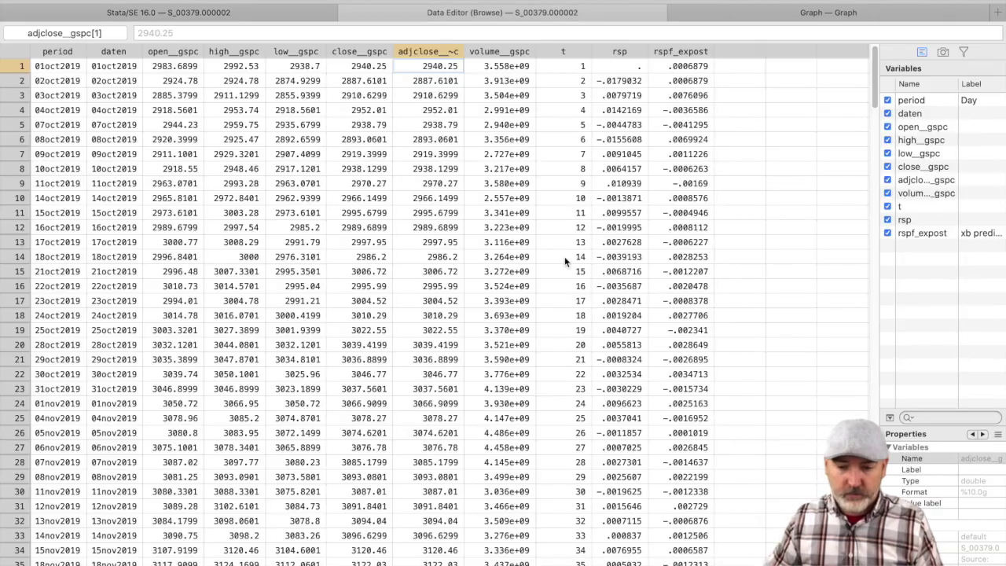
pyautogui.scroll(-20, 565, 256)
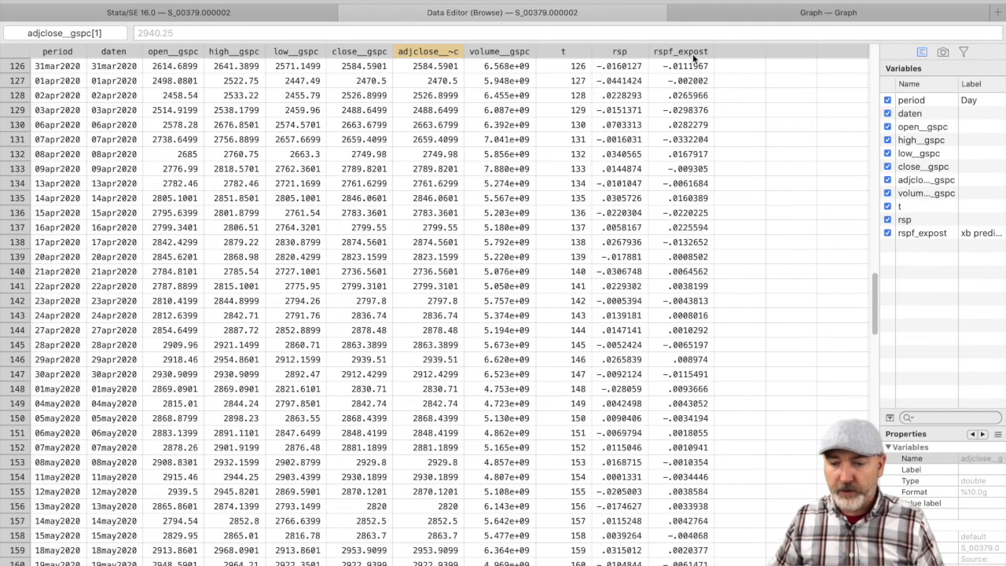
pyautogui.scroll(-3, 675, 250)
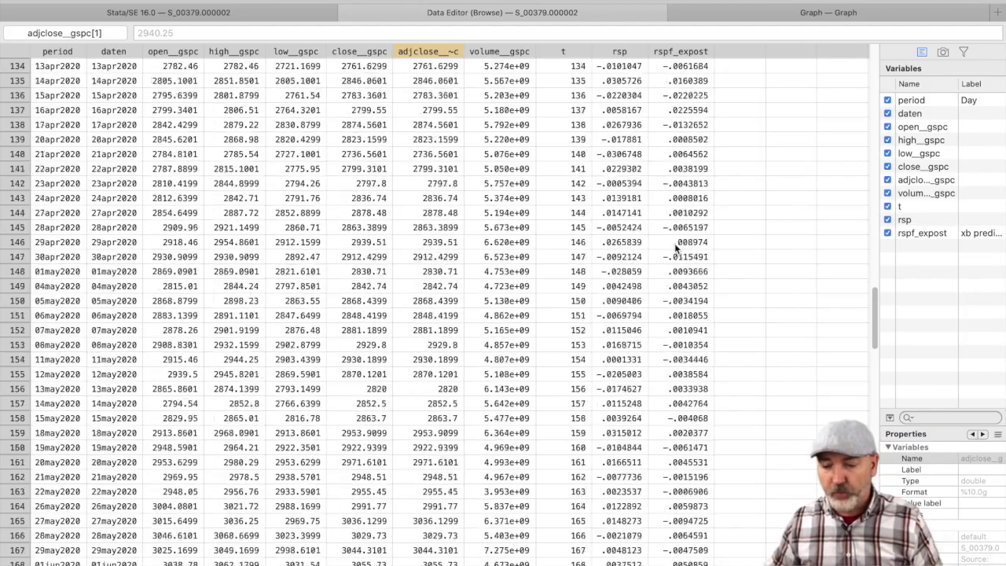
pyautogui.scroll(-13, 676, 248)
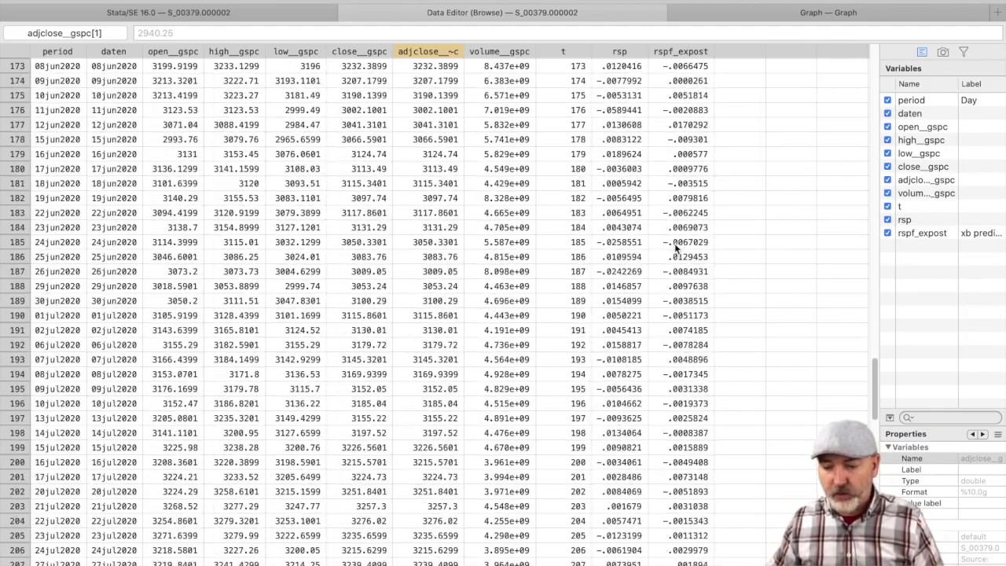
pyautogui.scroll(-19, 675, 247)
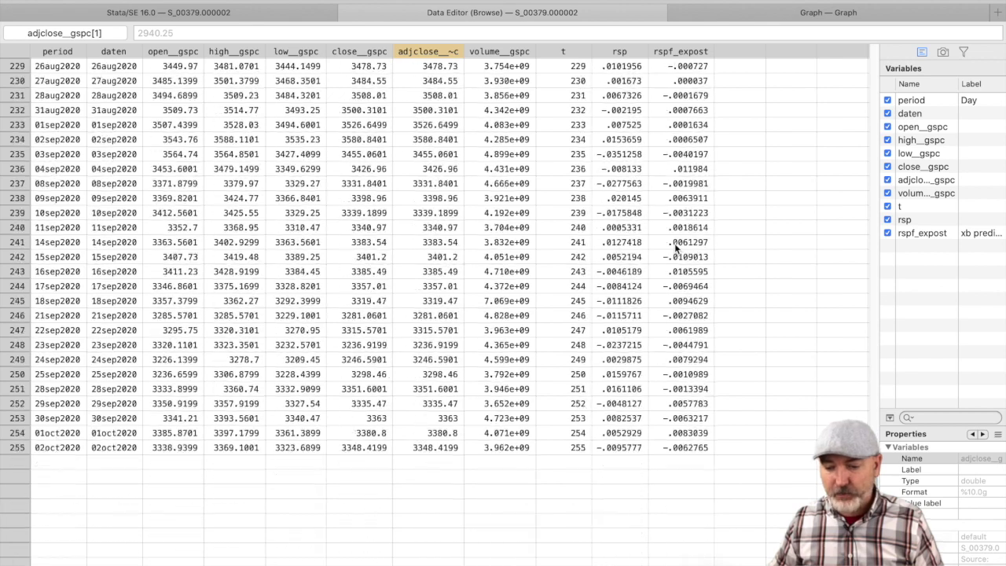
pyautogui.scroll(-5, 674, 244)
pyautogui.moveTo(696, 168); pyautogui.dragTo(696, 228)
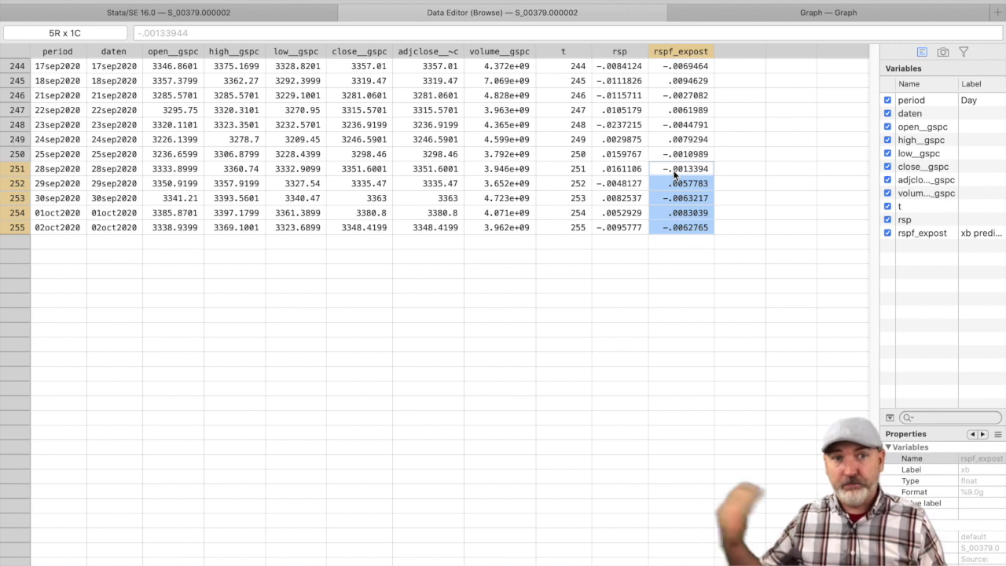
pyautogui.moveTo(613, 164); pyautogui.dragTo(660, 229)
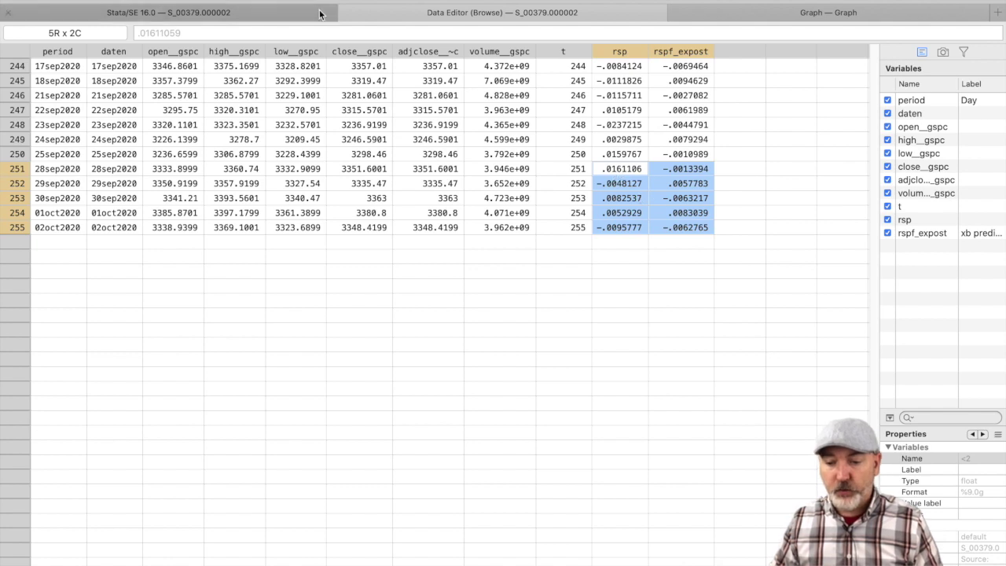
# Plot actual and predicted returns with a vertical line at 250: tsline rsp rspf_expost if t>245,xline(250)
pyautogui.click(208, 13)
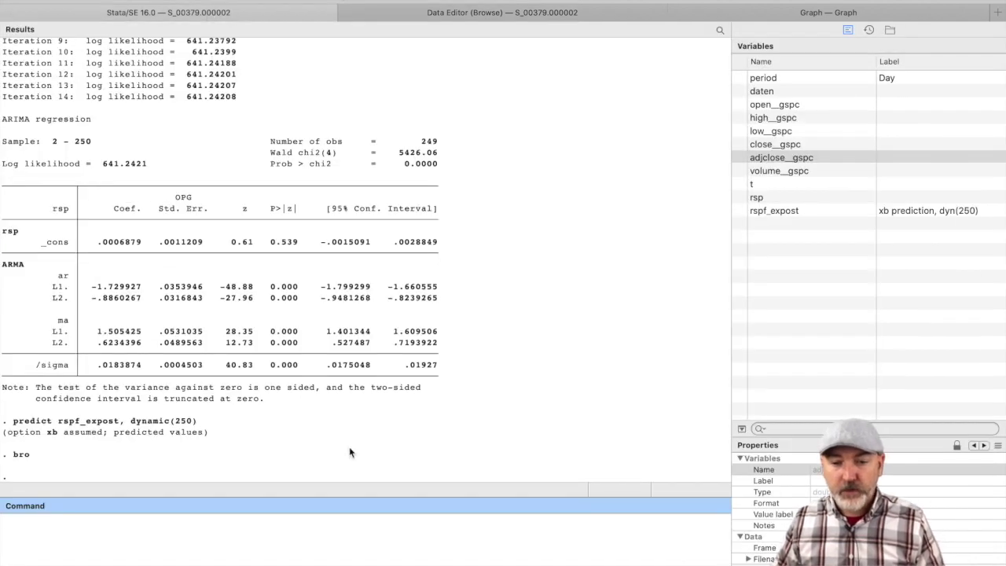
pyautogui.write('ts')
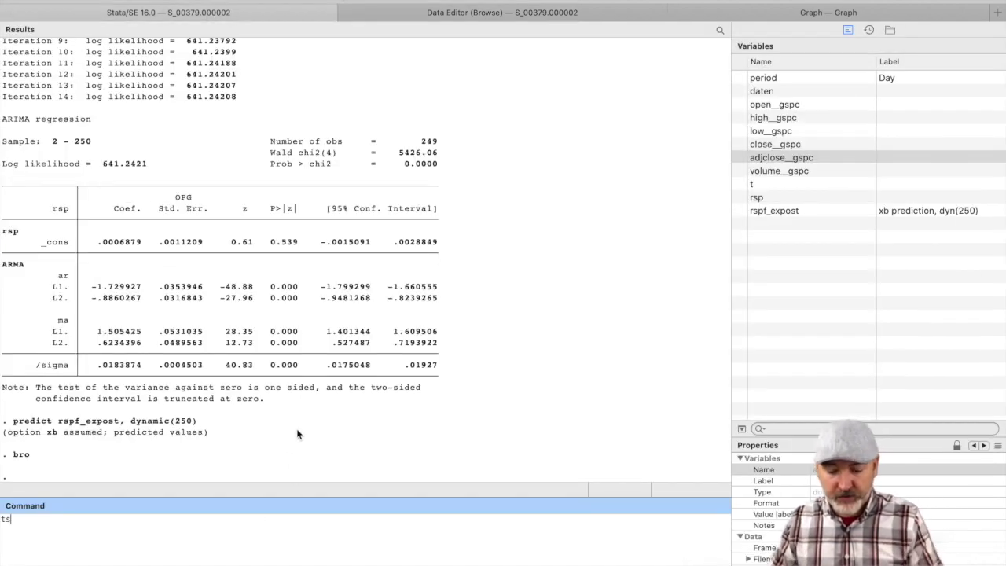
pyautogui.write('line ')
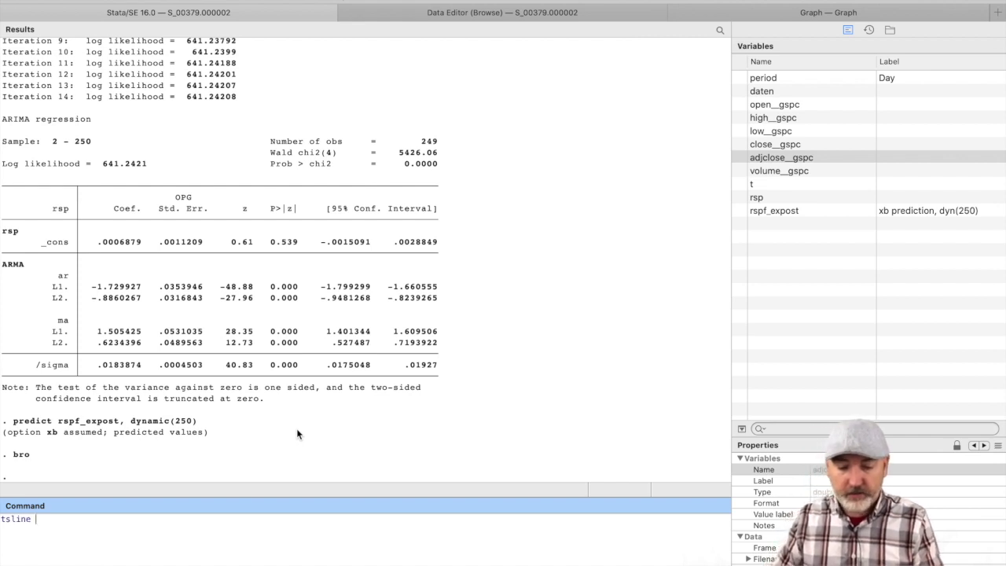
pyautogui.write('rsp')
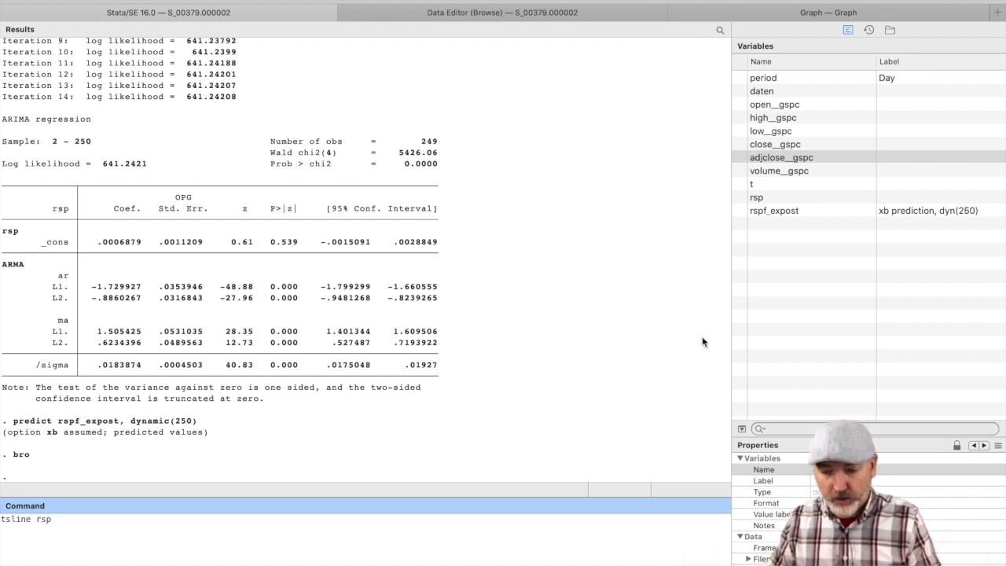
pyautogui.doubleClick(807, 209)
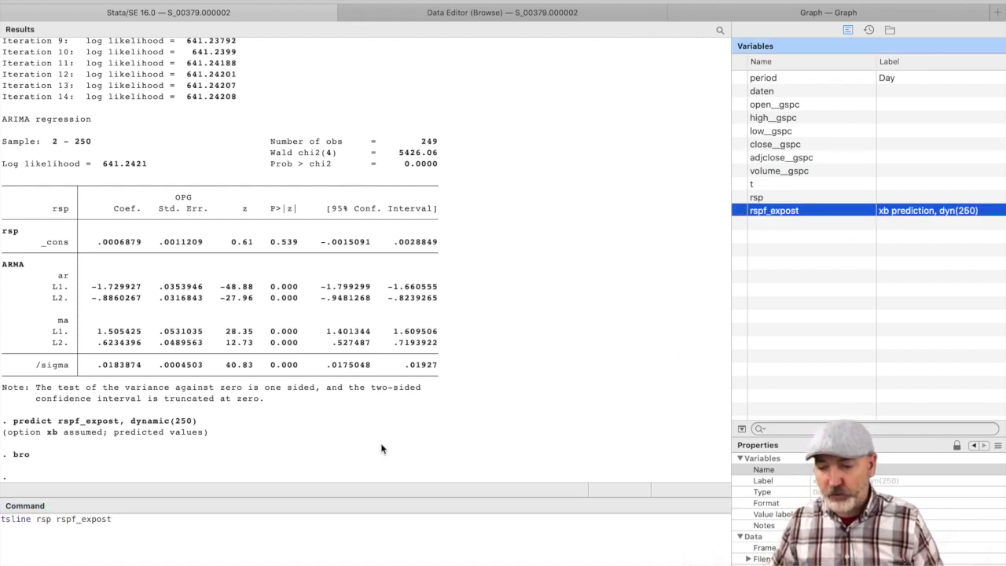
pyautogui.click(179, 519)
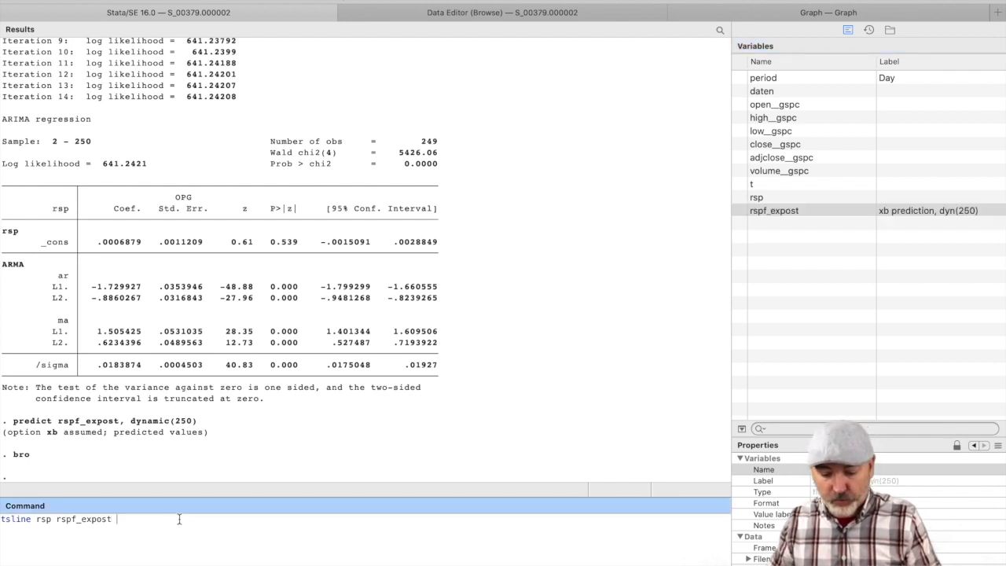
pyautogui.write('if')
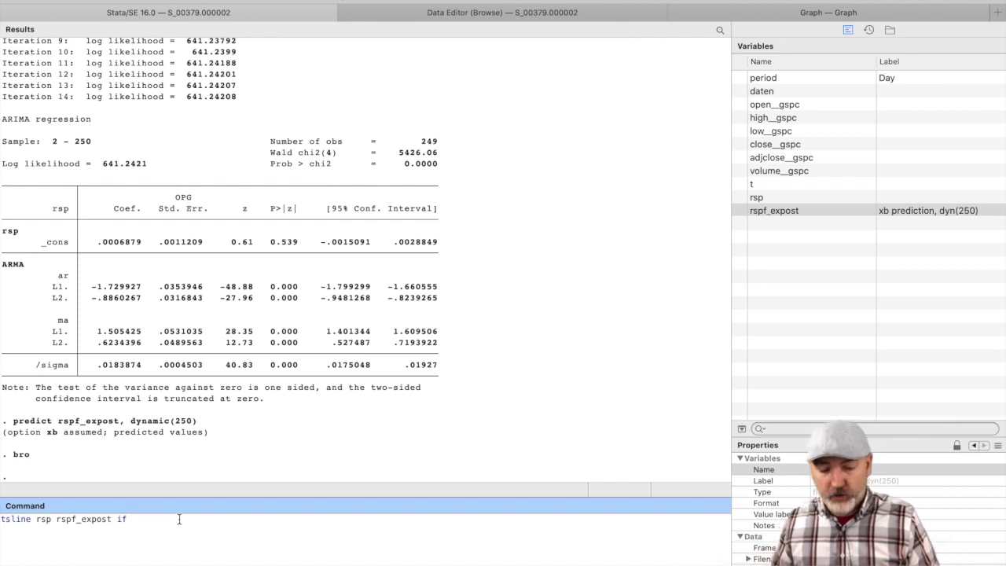
pyautogui.write(' t>245,')
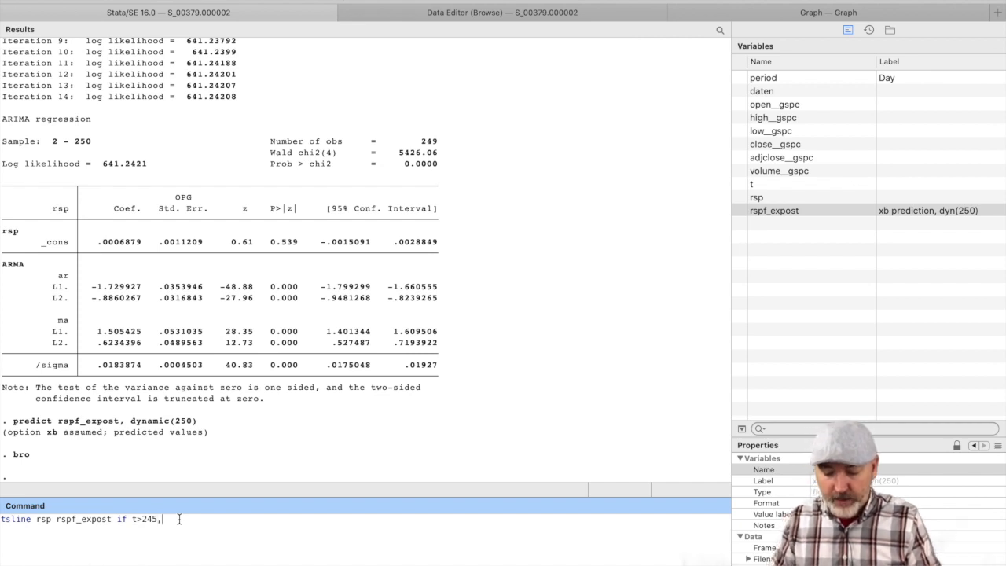
pyautogui.write('xline(')
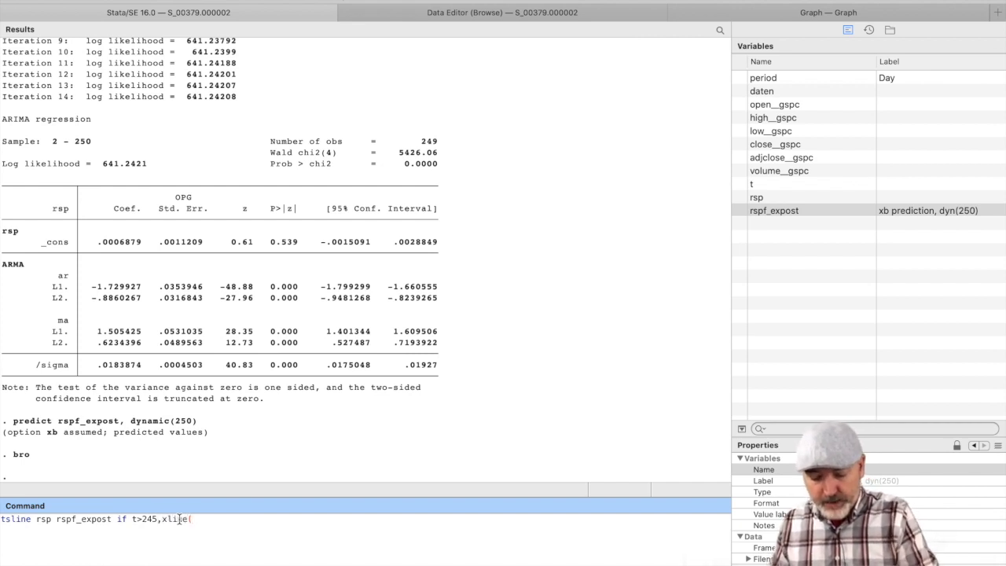
pyautogui.write('25')
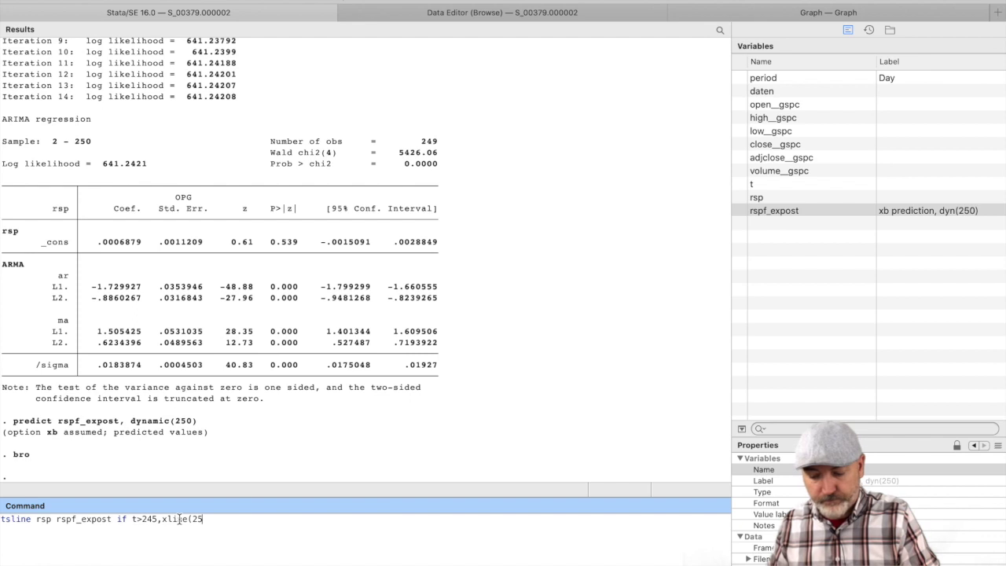
pyautogui.write('0)')
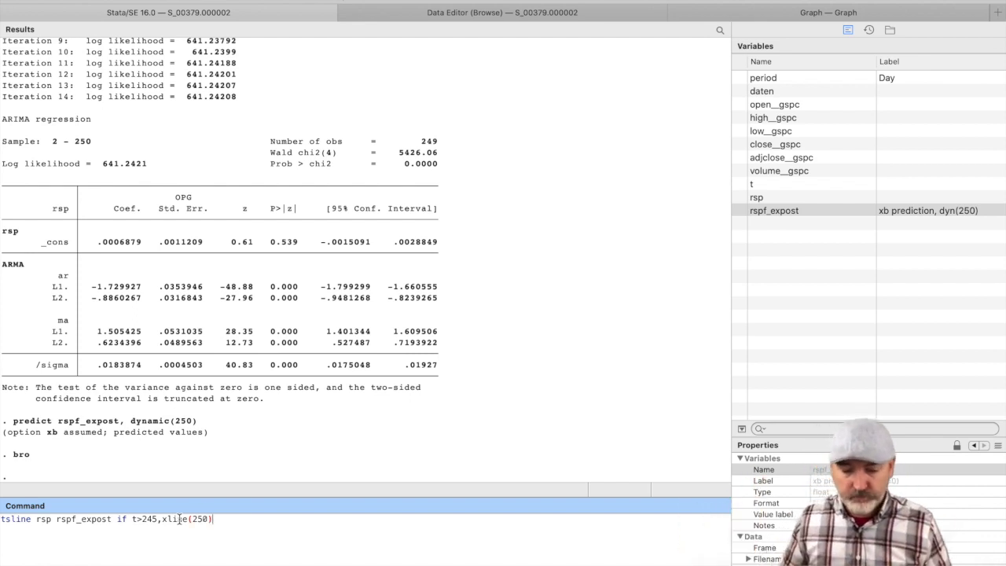
pyautogui.press('Return')
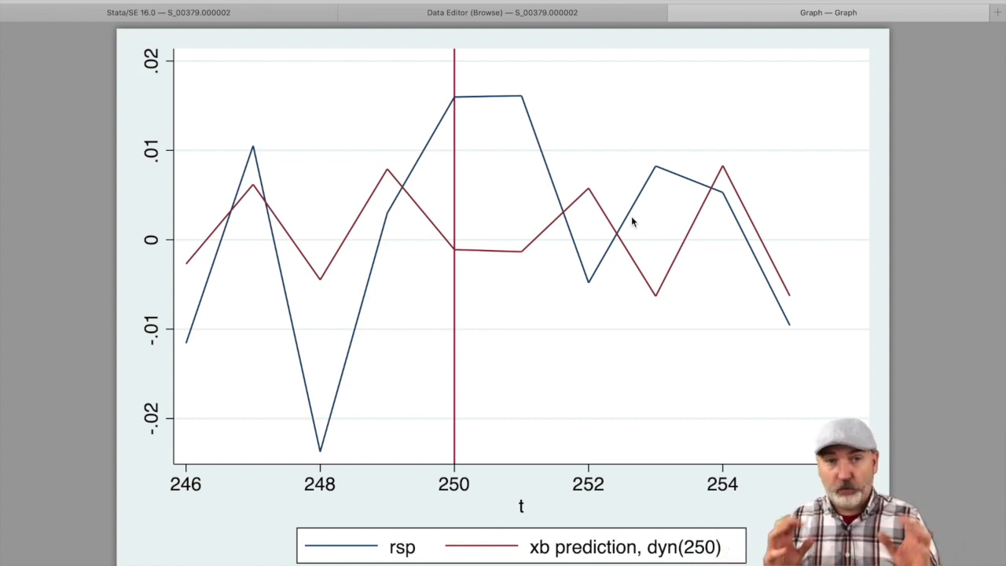
# Examine the last observation, 02oct2020, and the five empty rows below it in the period and rspf_expost columns of the dataset
pyautogui.moveTo(341, 6)
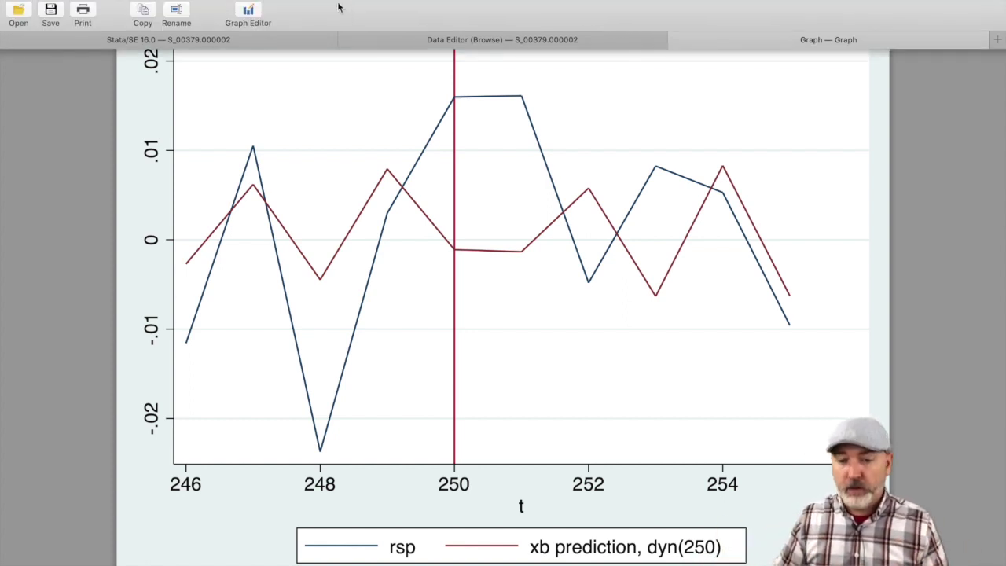
pyautogui.click(230, 40)
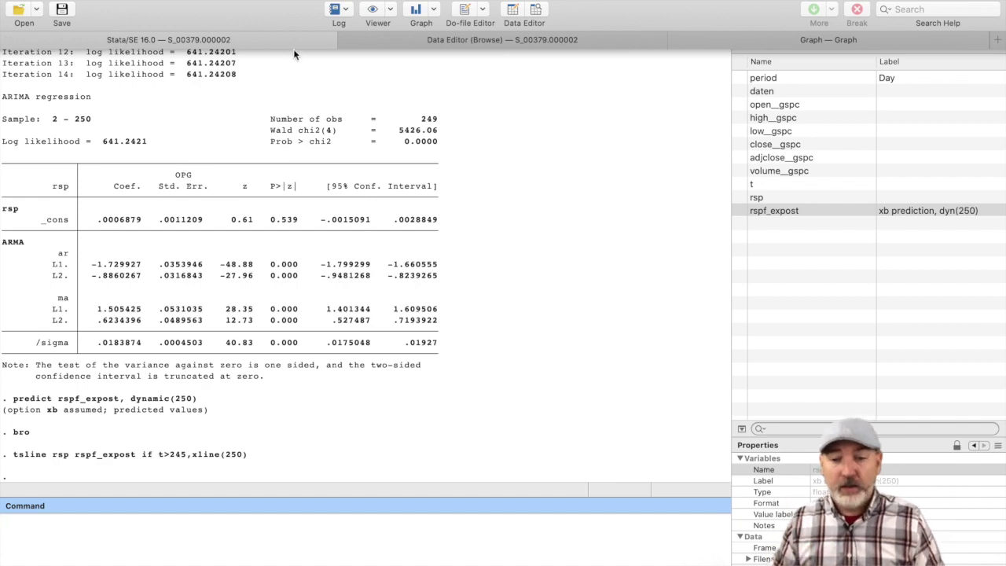
pyautogui.click(407, 40)
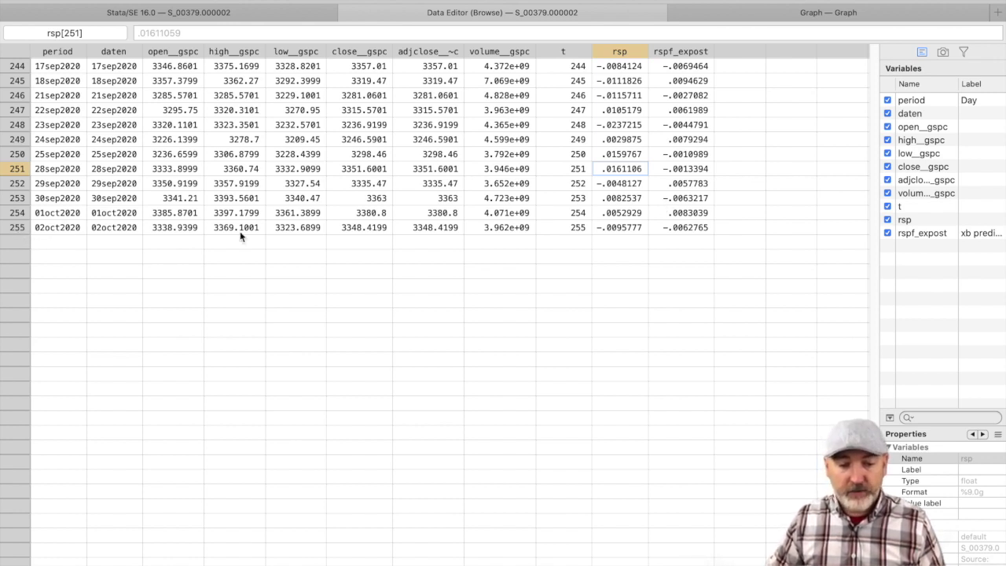
pyautogui.click(40, 228)
pyautogui.click(125, 228)
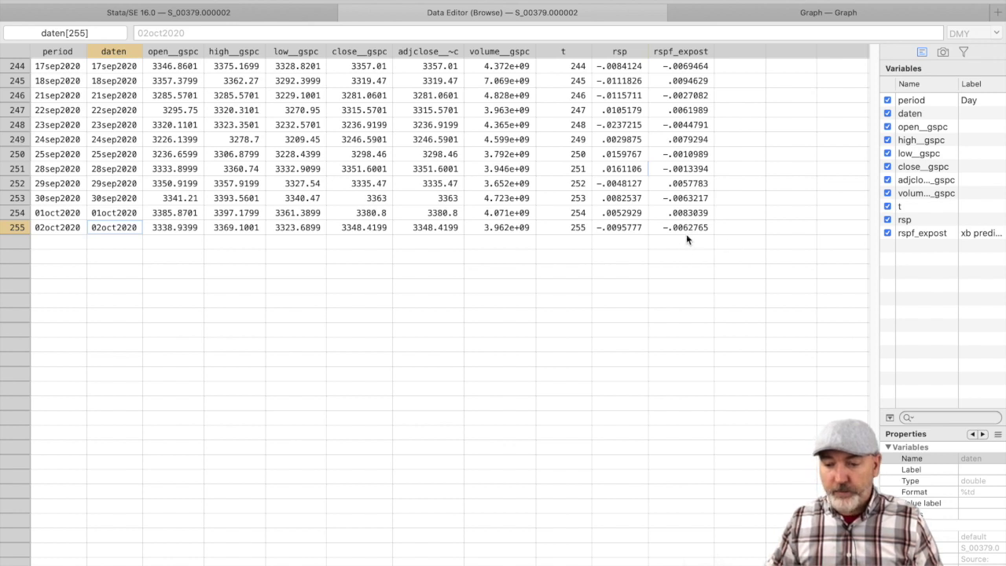
pyautogui.moveTo(693, 243); pyautogui.dragTo(693, 314)
pyautogui.moveTo(677, 244); pyautogui.dragTo(681, 311)
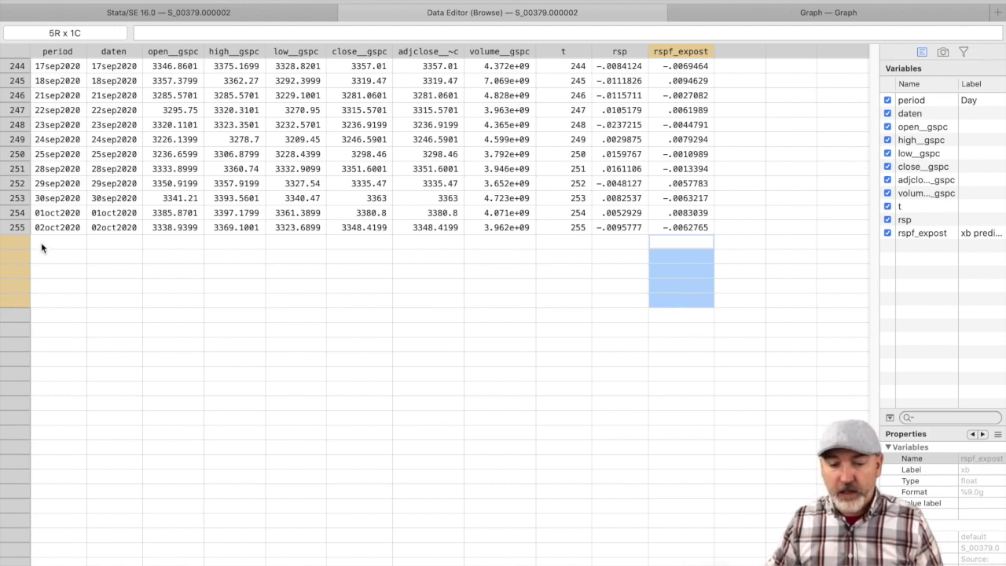
pyautogui.moveTo(45, 236); pyautogui.dragTo(58, 306)
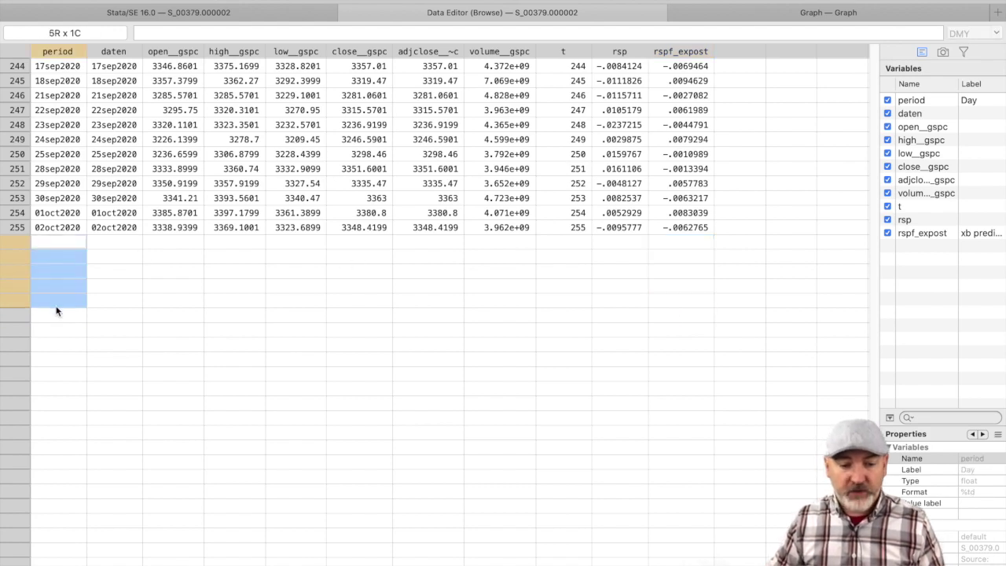
# Add five empty observations to the end of the dataset with set obs `=_N+5'
pyautogui.click(266, 15)
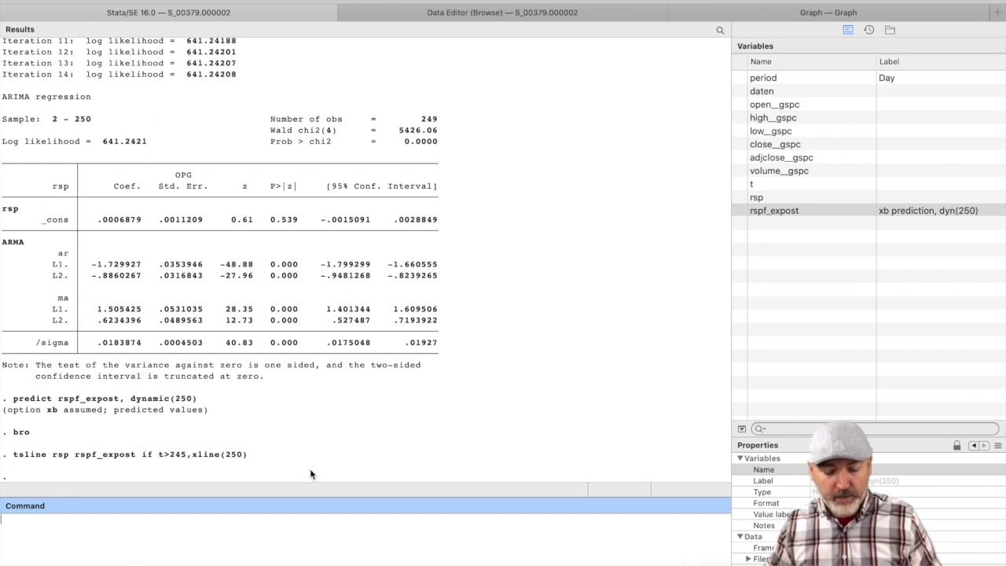
pyautogui.write('set obs')
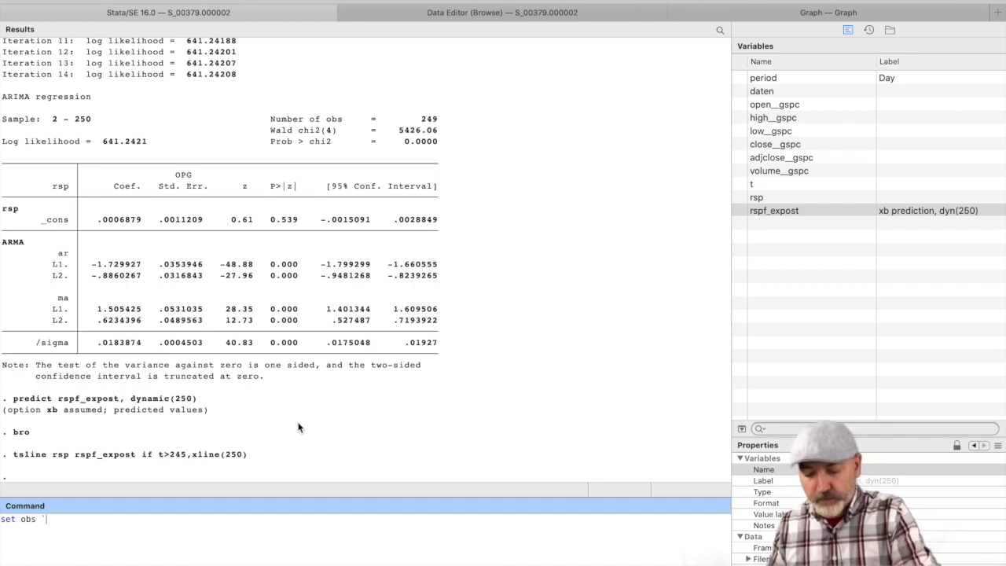
pyautogui.write('=')
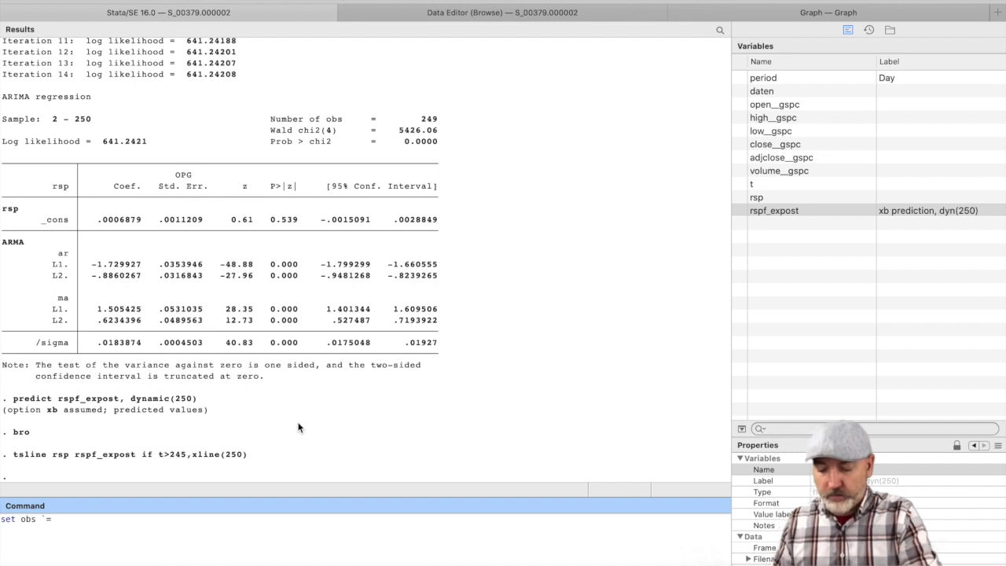
pyautogui.write('_N')
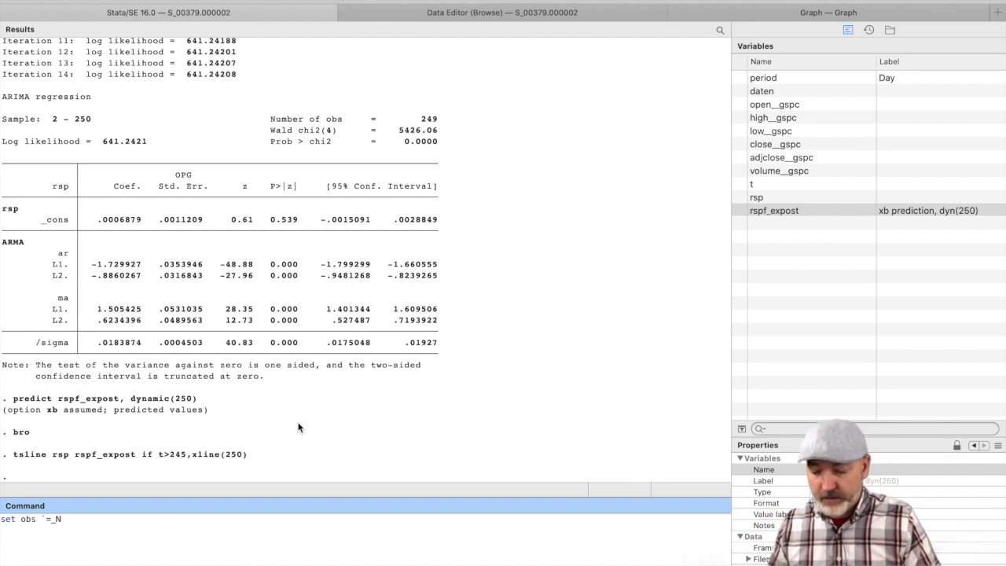
pyautogui.write('+5')
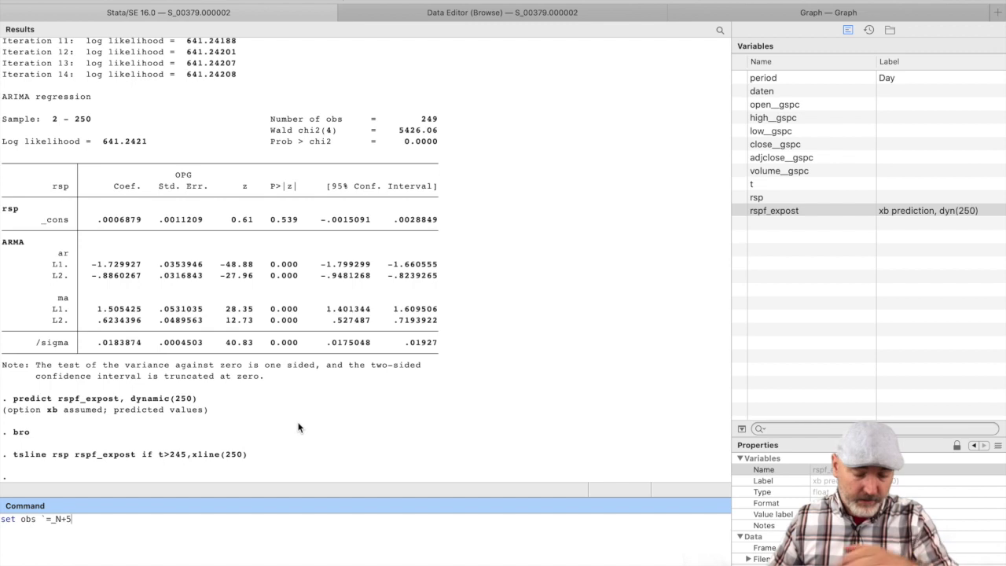
pyautogui.write("'")
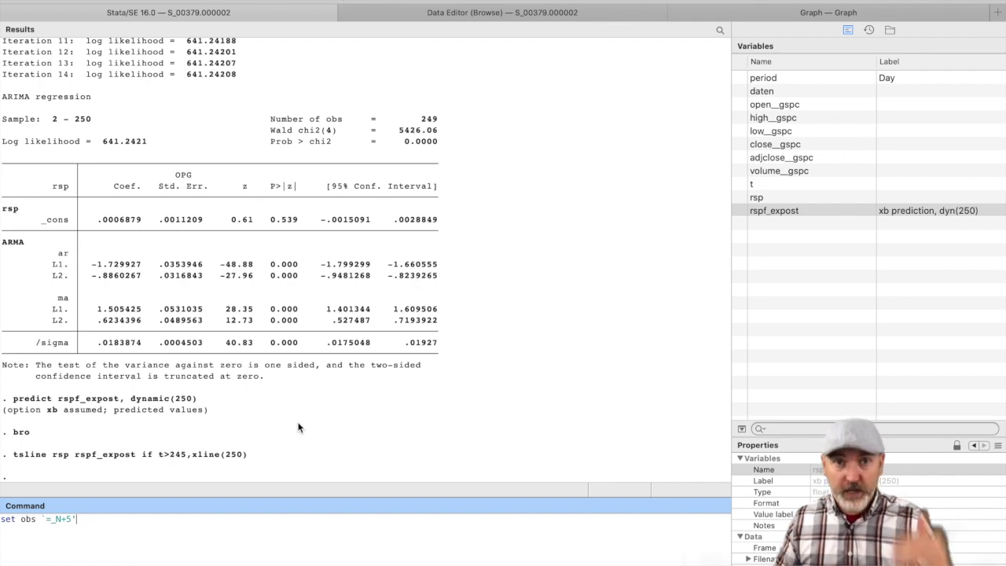
pyautogui.press('Return')
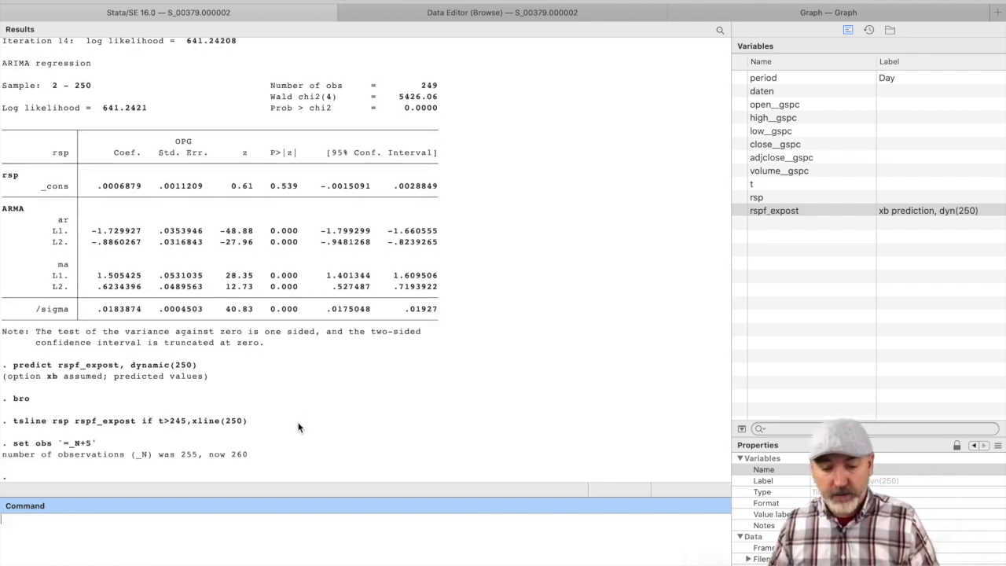
# Browse the dataset and examine the rspf_expost and t columns in the added observations 256 to 260
pyautogui.write('bro')
pyautogui.press('Return')
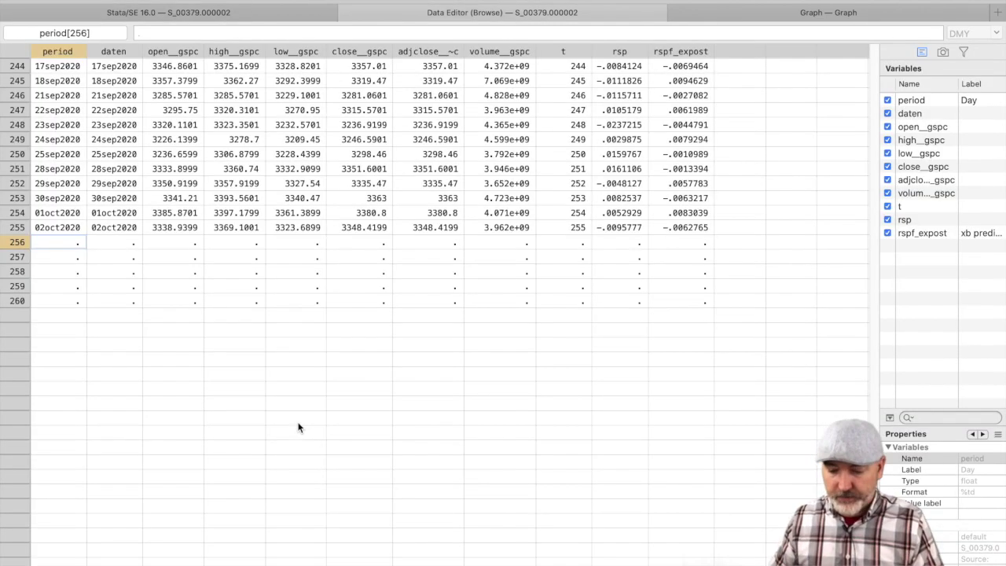
pyautogui.moveTo(696, 242); pyautogui.dragTo(699, 297)
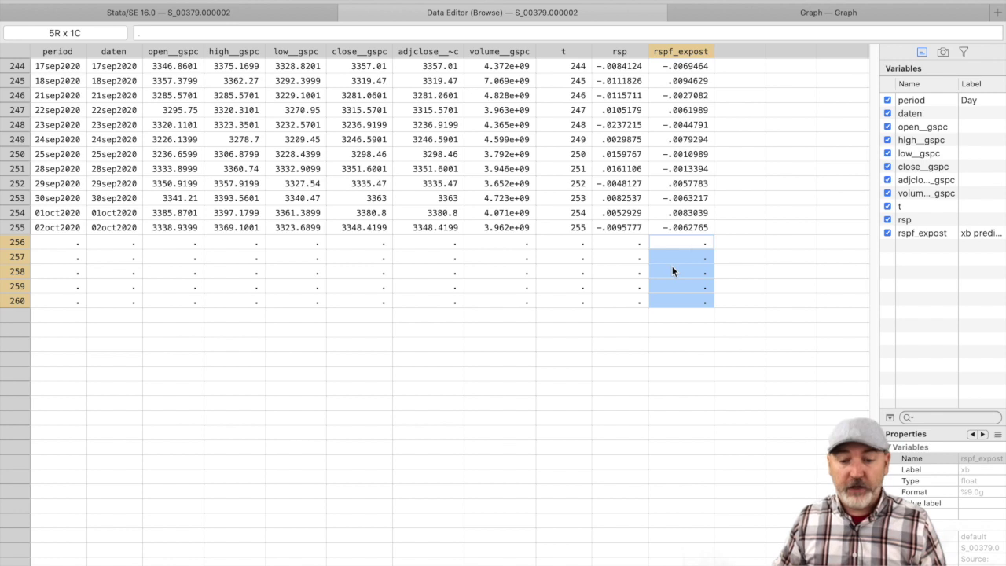
pyautogui.moveTo(701, 242); pyautogui.dragTo(682, 307)
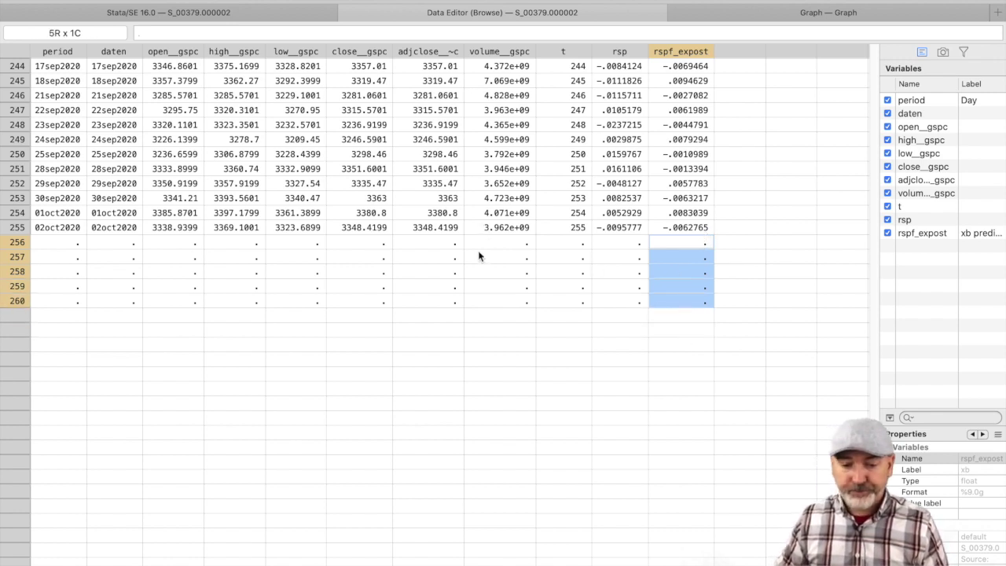
pyautogui.moveTo(572, 240); pyautogui.dragTo(575, 308)
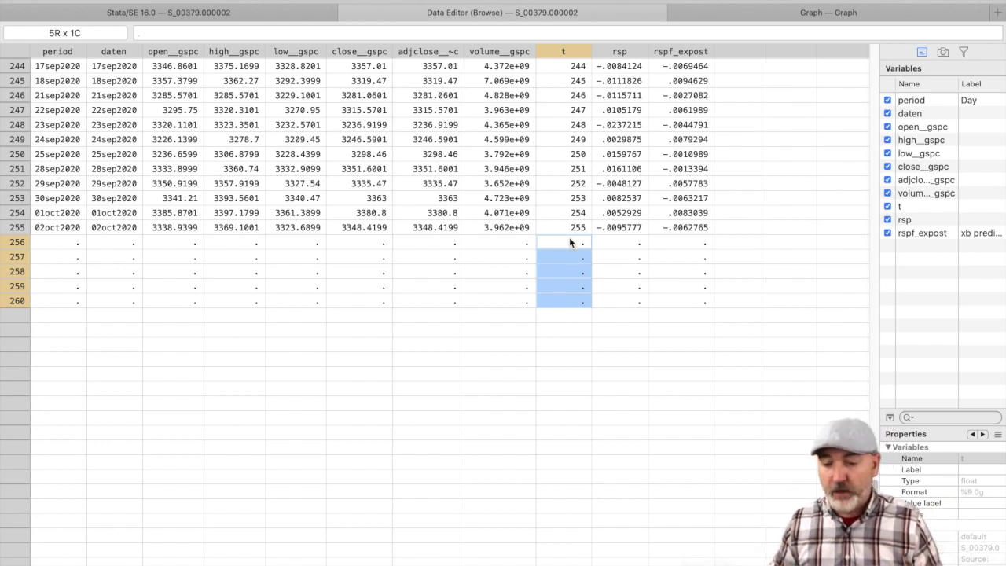
# Fill the time index for the added observations with replace t=_n and browse the dataset to check it
pyautogui.click(209, 13)
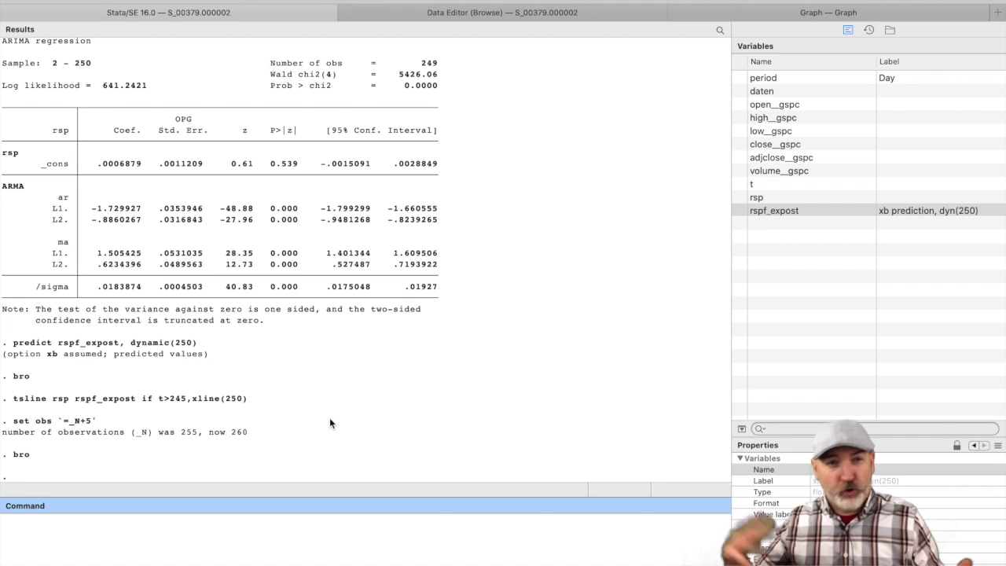
pyautogui.write('rep')
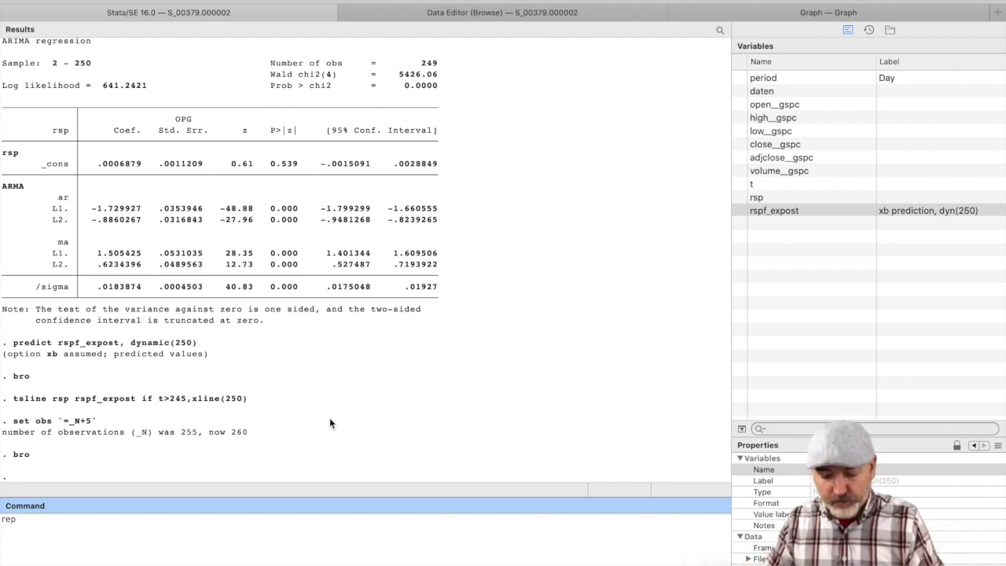
pyautogui.write('lace t=_n')
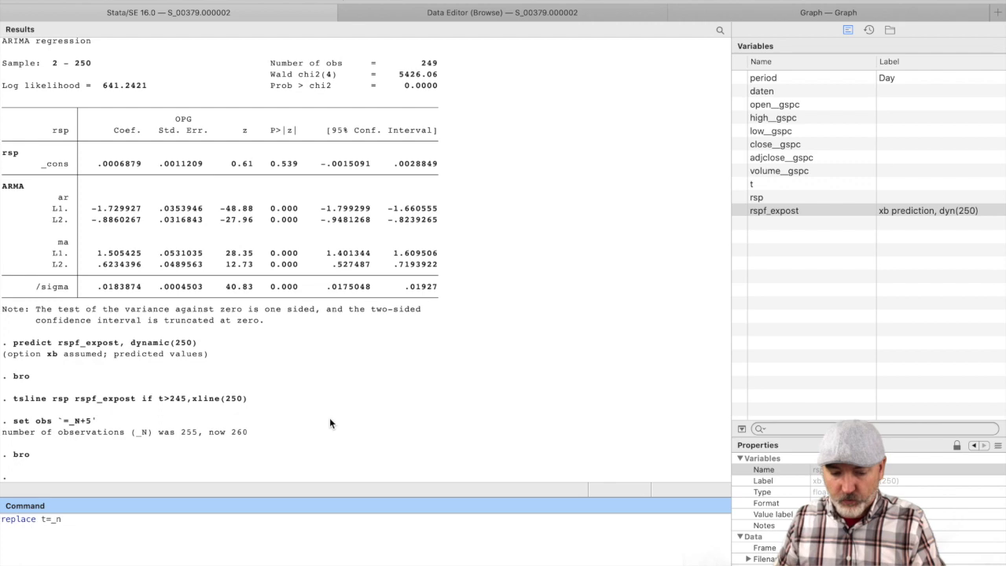
pyautogui.press('Return')
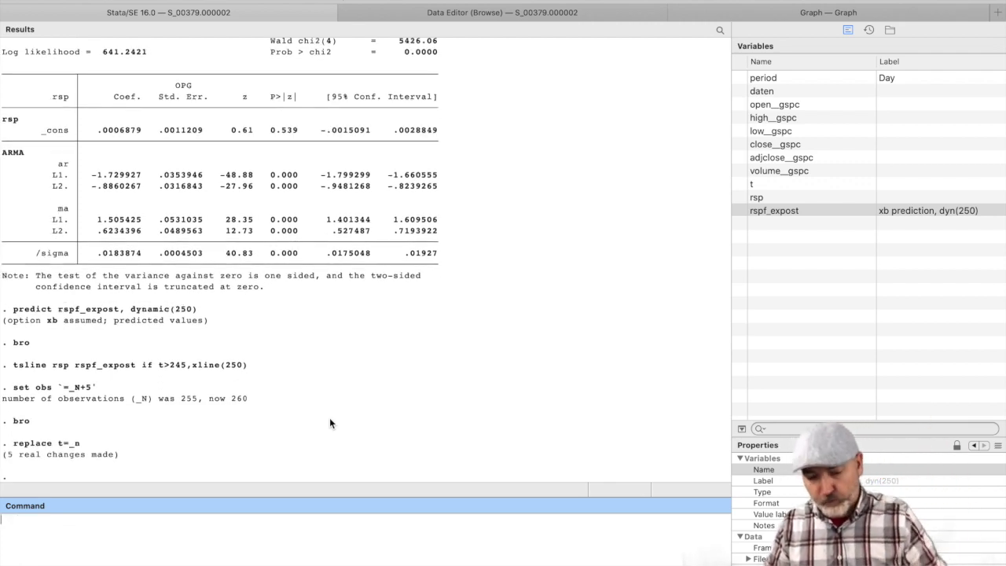
pyautogui.write('bro')
pyautogui.press('Return')
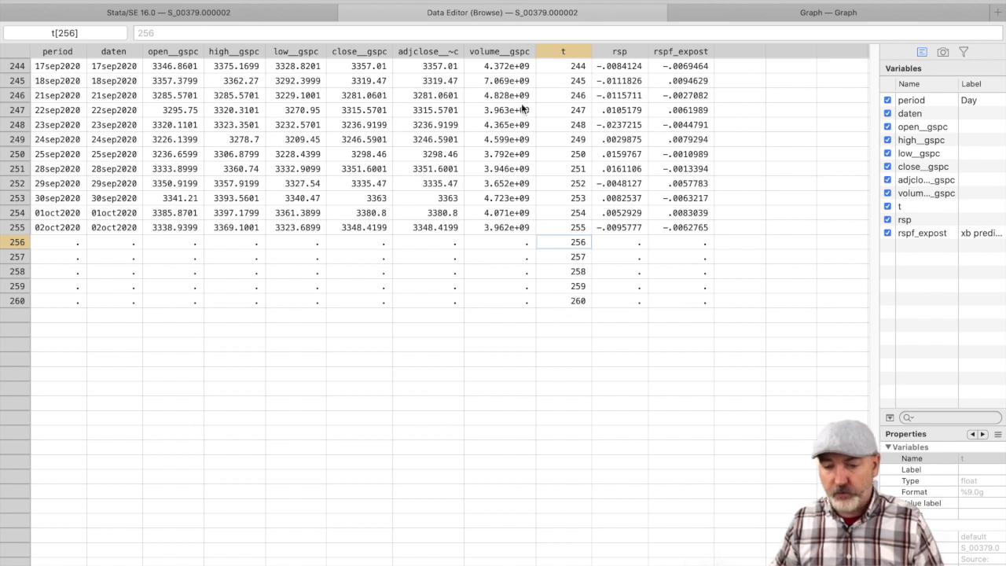
# Re-estimate the ARIMA model on all available returns by rerunning it without the t<=250 condition: arima rsp, arima(2,0,2)
pyautogui.click(278, 17)
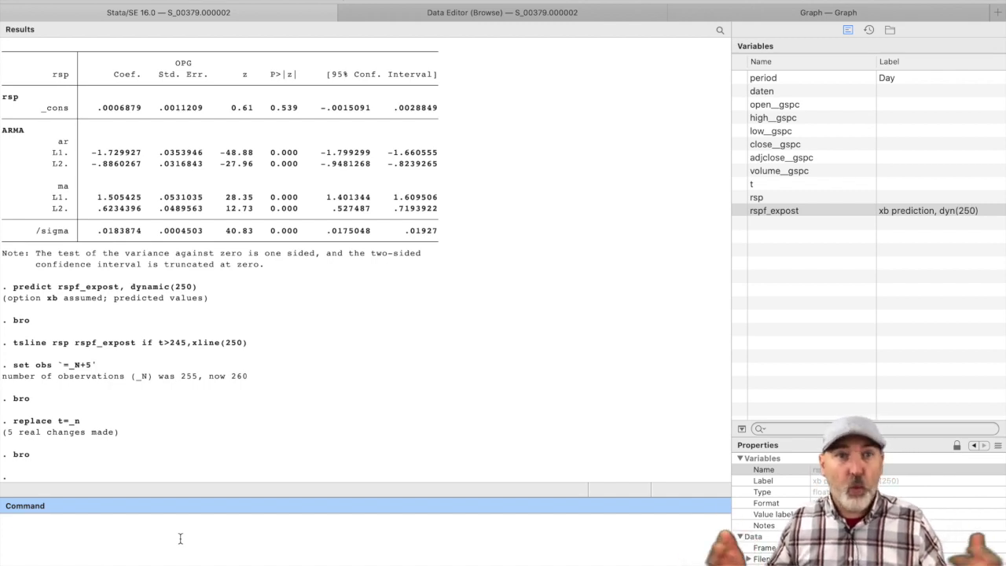
pyautogui.press('Up')
pyautogui.press('Up')
pyautogui.press('Up')
pyautogui.press('Up')
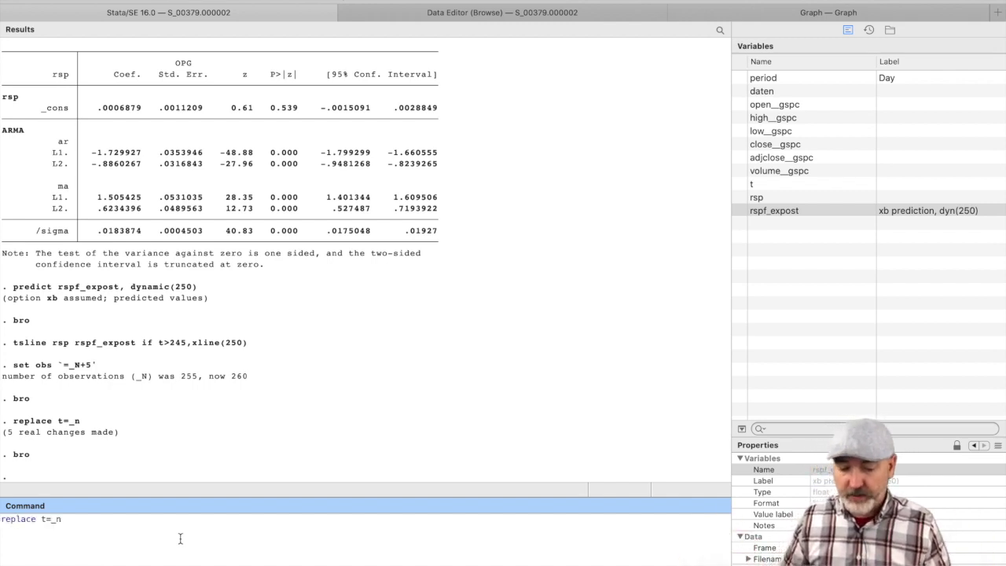
pyautogui.press('Up')
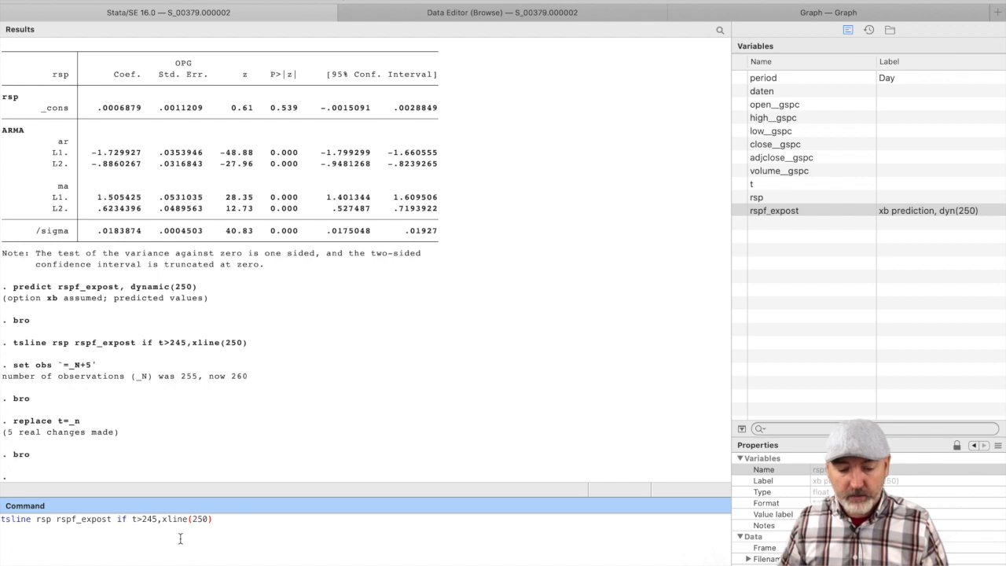
pyautogui.click(128, 518)
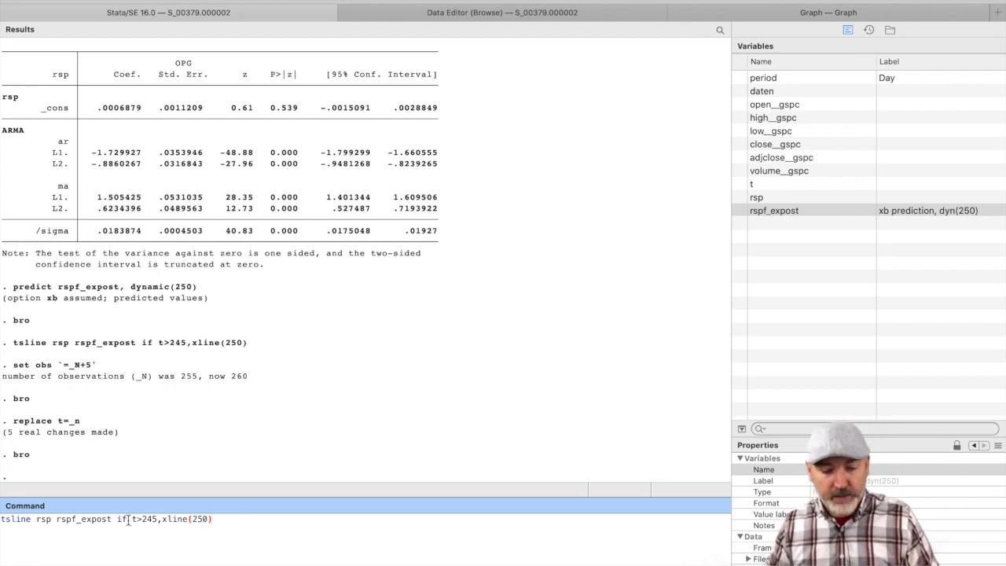
pyautogui.press('Up')
pyautogui.press('Up')
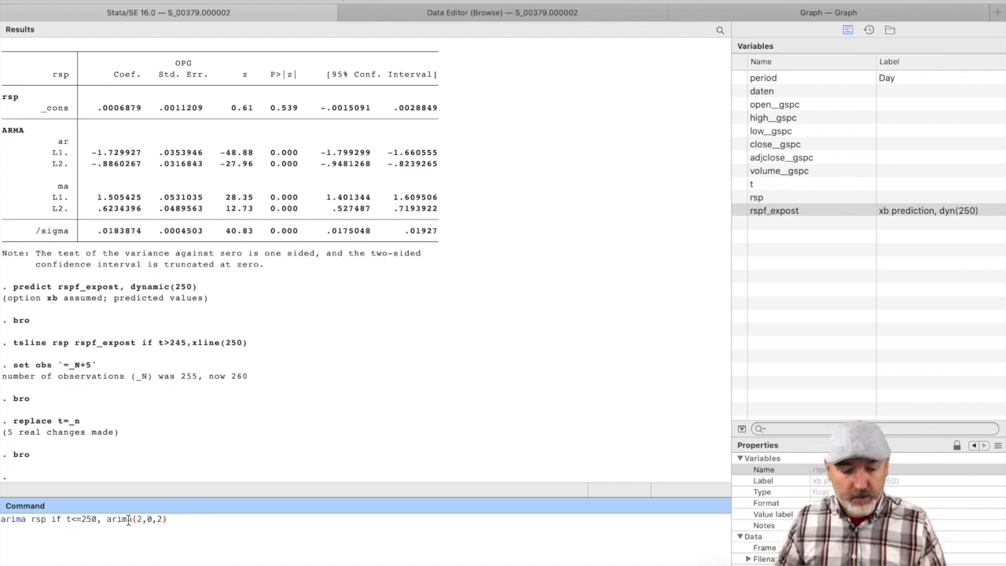
pyautogui.click(98, 519)
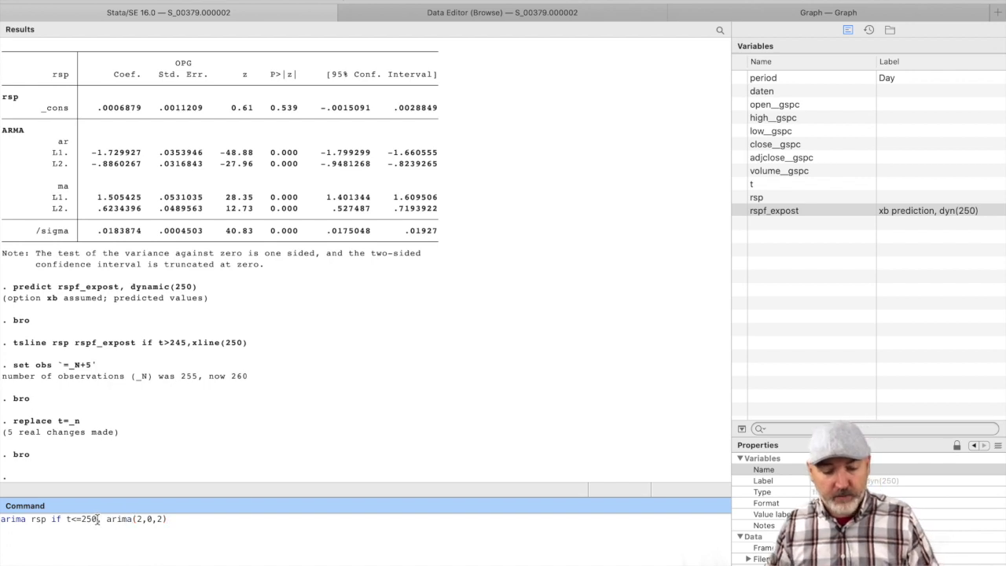
pyautogui.press('BackSpace')
pyautogui.press('BackSpace')
pyautogui.press('BackSpace')
pyautogui.press('BackSpace')
pyautogui.press('BackSpace')
pyautogui.press('BackSpace')
pyautogui.press('BackSpace')
pyautogui.press('BackSpace')
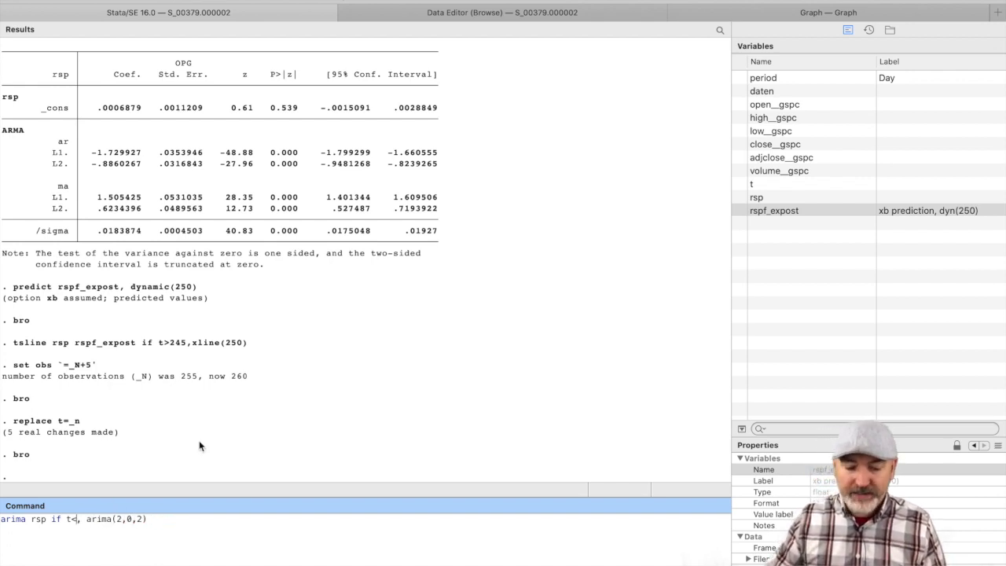
pyautogui.press('BackSpace')
pyautogui.press('BackSpace')
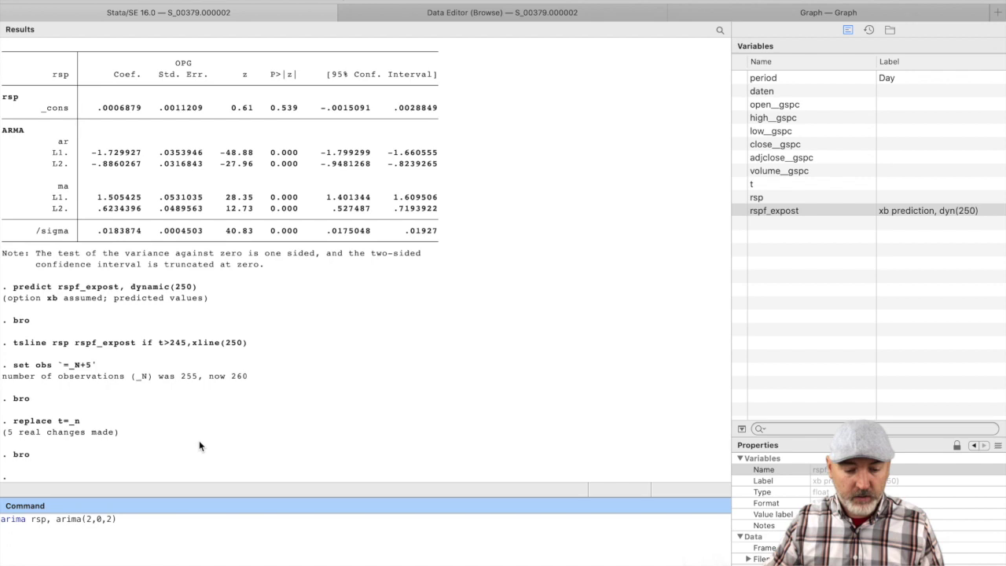
pyautogui.click(144, 521)
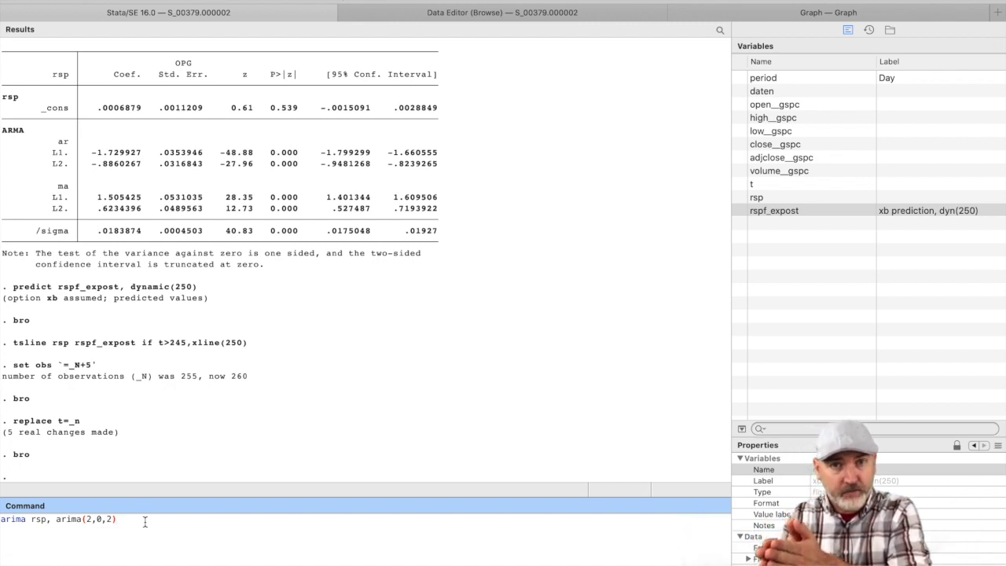
pyautogui.press('Return')
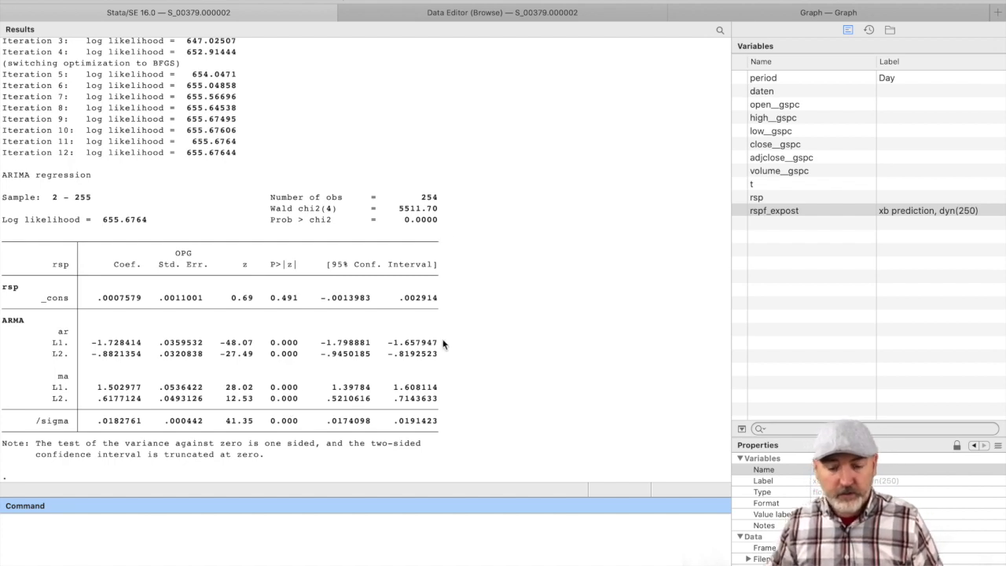
# Check the p-values of both AR and both MA lags in the new regression output
pyautogui.doubleClick(271, 344)
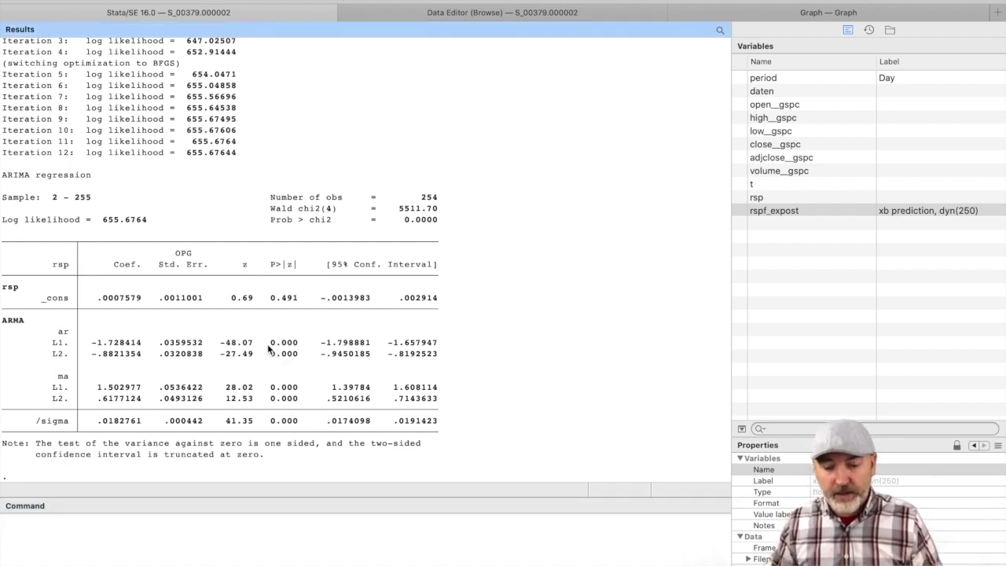
pyautogui.doubleClick(293, 354)
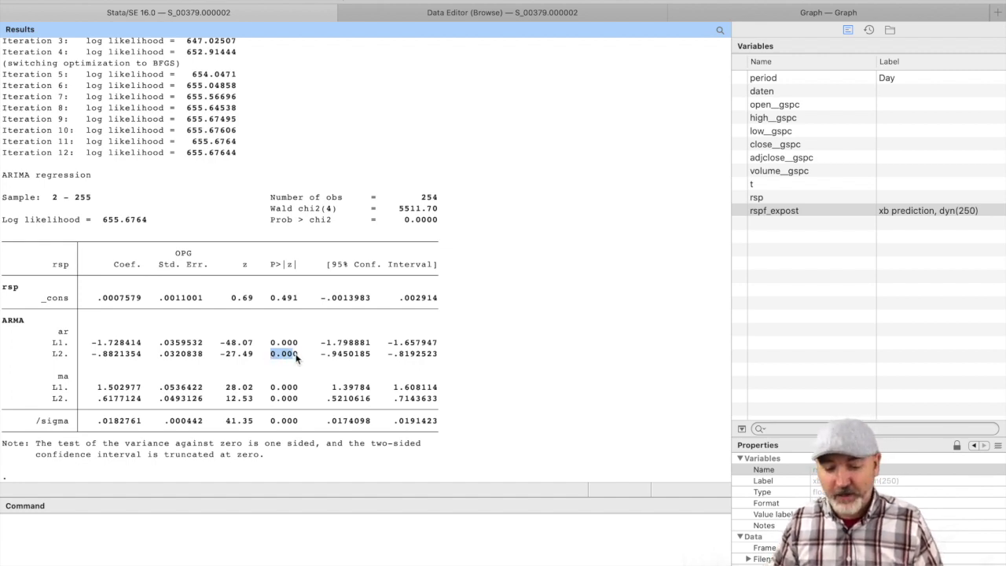
pyautogui.doubleClick(273, 387)
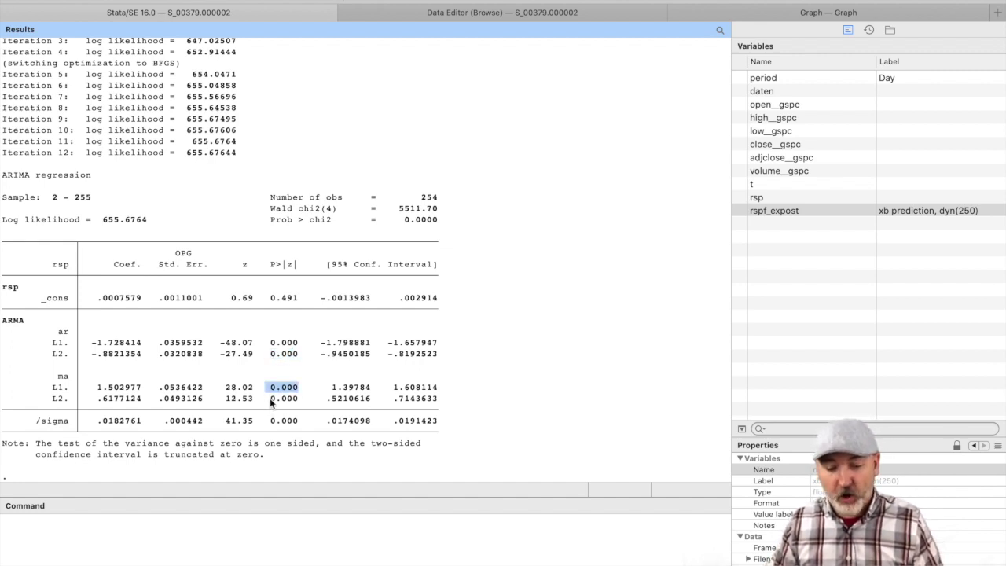
pyautogui.doubleClick(272, 398)
# Generate the ex-ante dynamic forecasts from the re-estimated model with predict rspf_exante,dynamic(255)
pyautogui.click(201, 536)
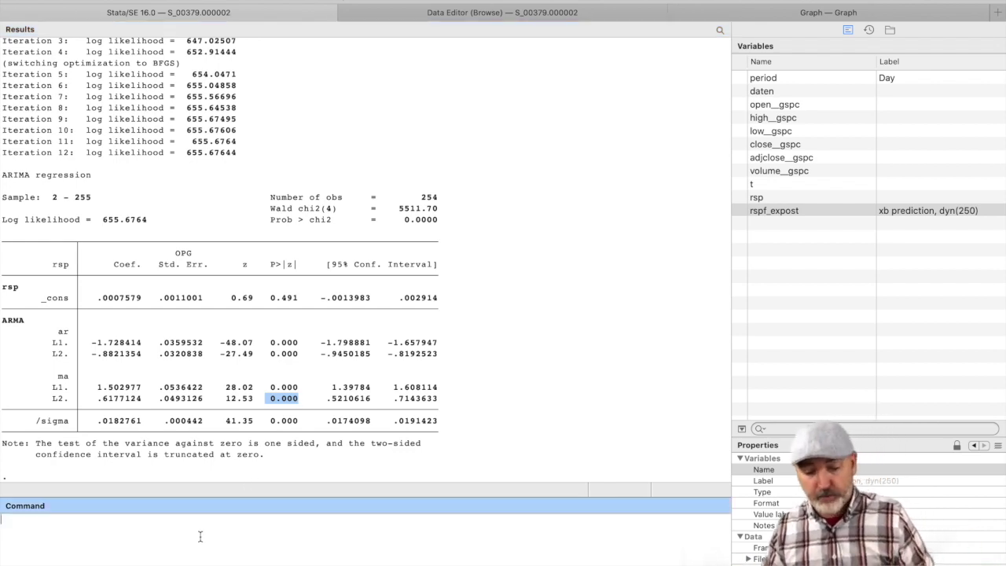
pyautogui.write('p')
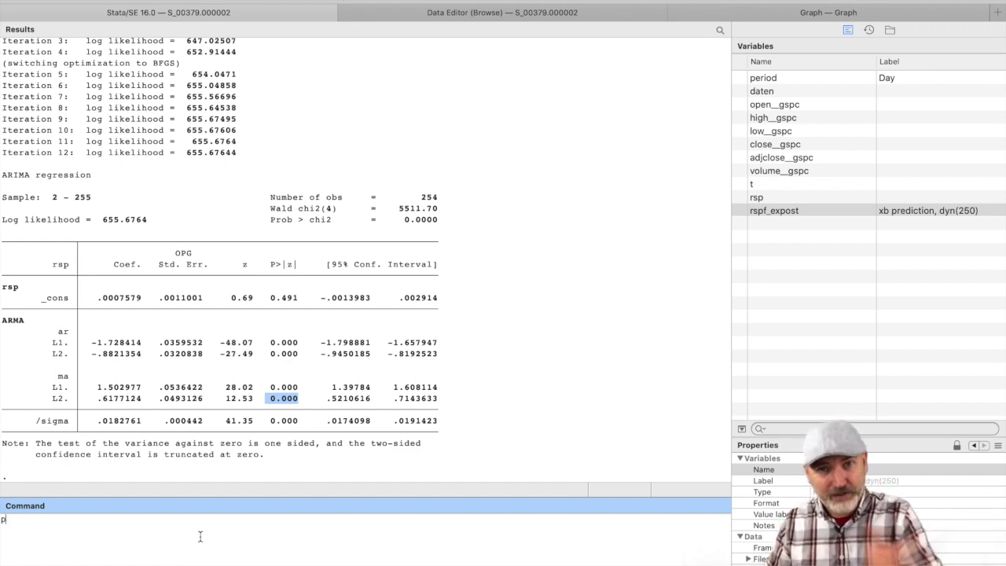
pyautogui.write('redict rspf')
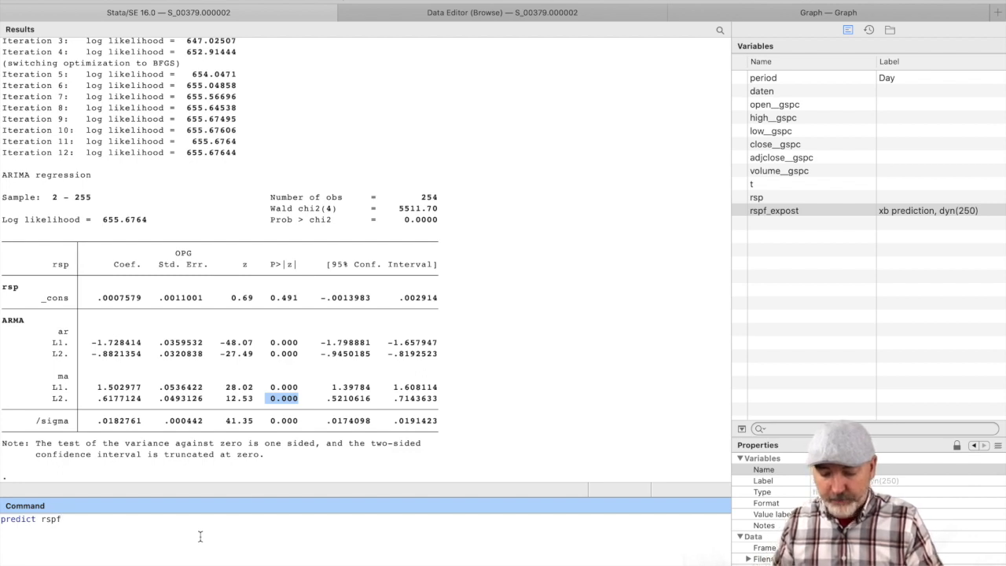
pyautogui.write('_exante')
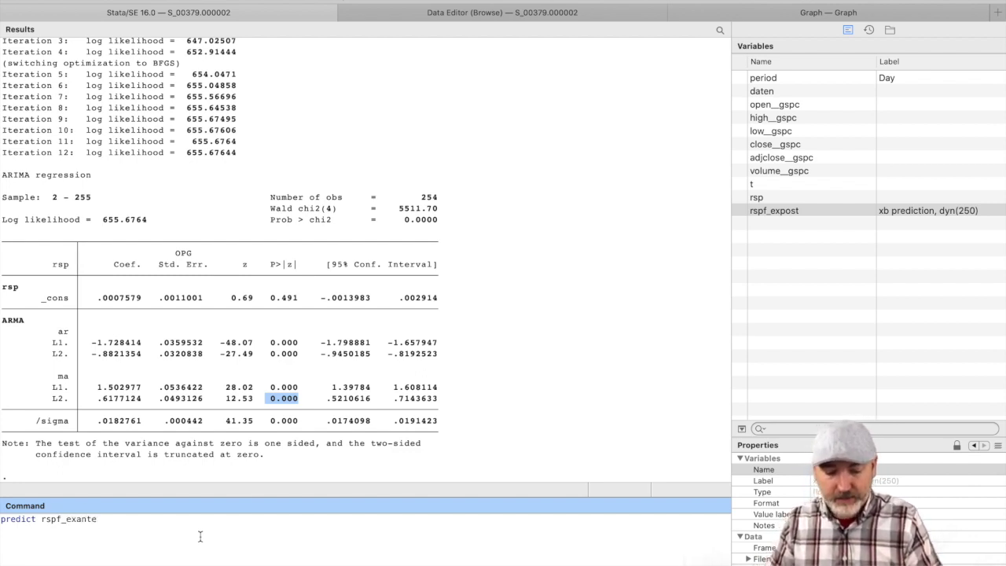
pyautogui.write(',dy')
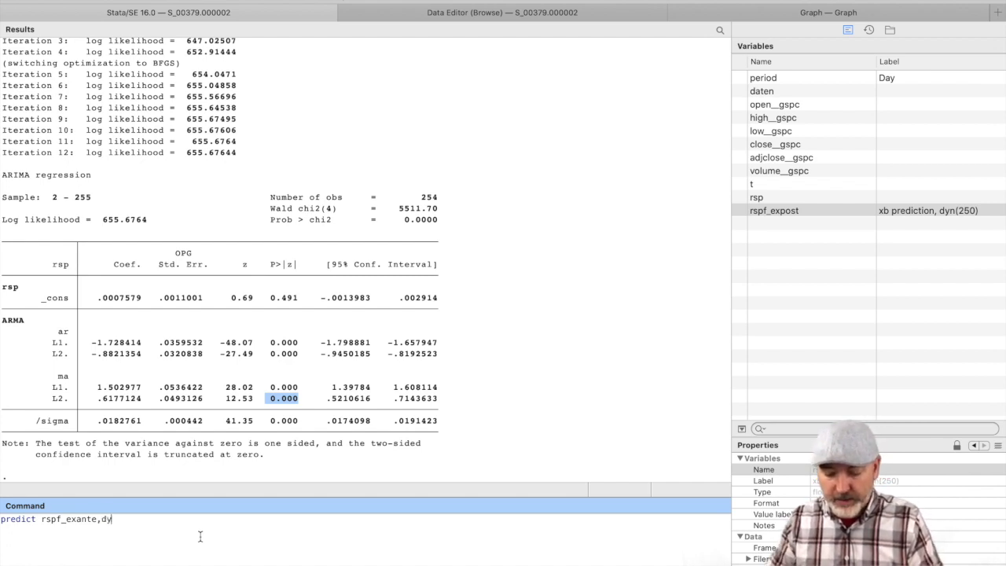
pyautogui.write('namic(')
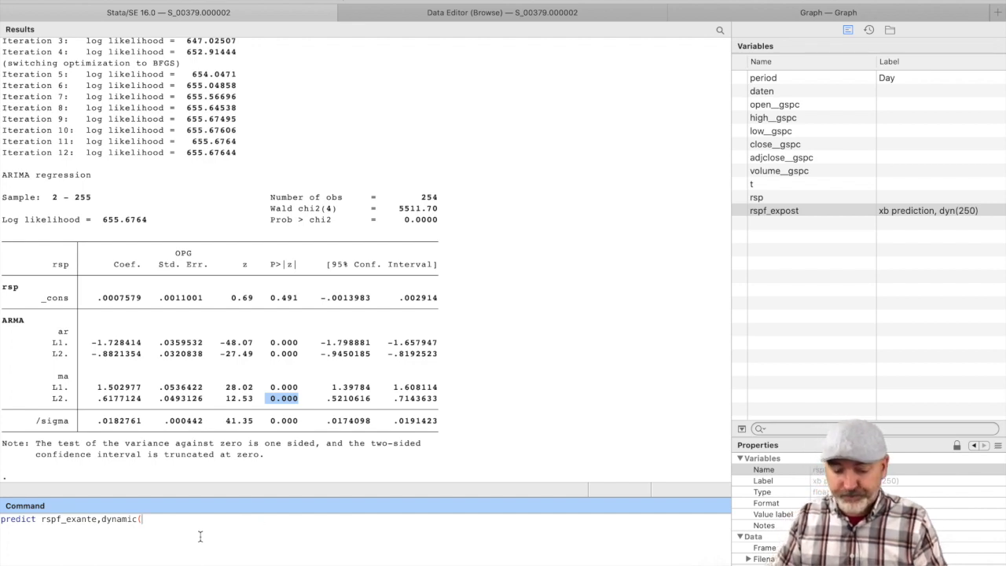
pyautogui.write('2')
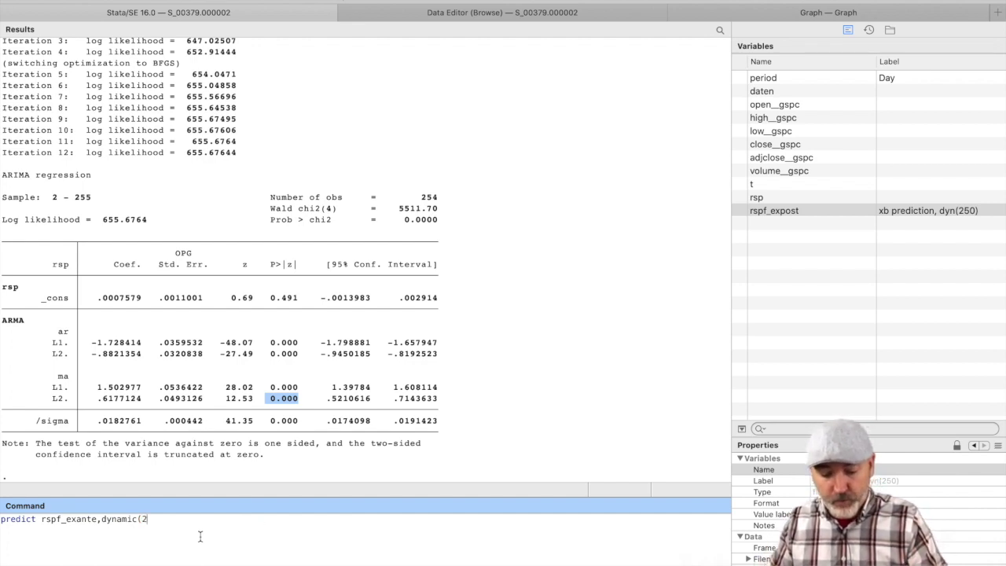
pyautogui.write('55)')
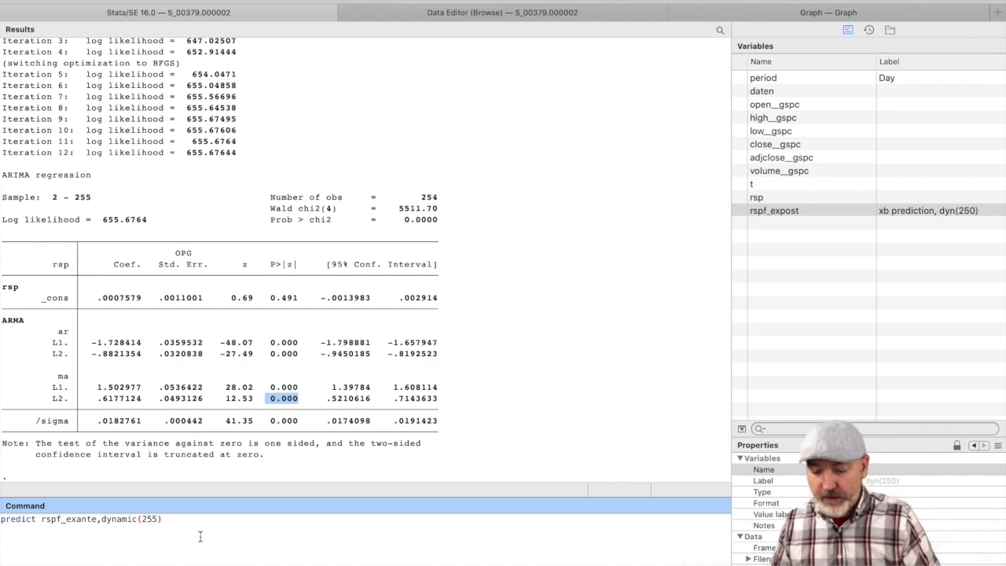
pyautogui.press('Return')
# Browse the dataset and compare the rspf_exante forecasts with the rsp column for observations 256 to 260
pyautogui.write('br')
pyautogui.press('Return')
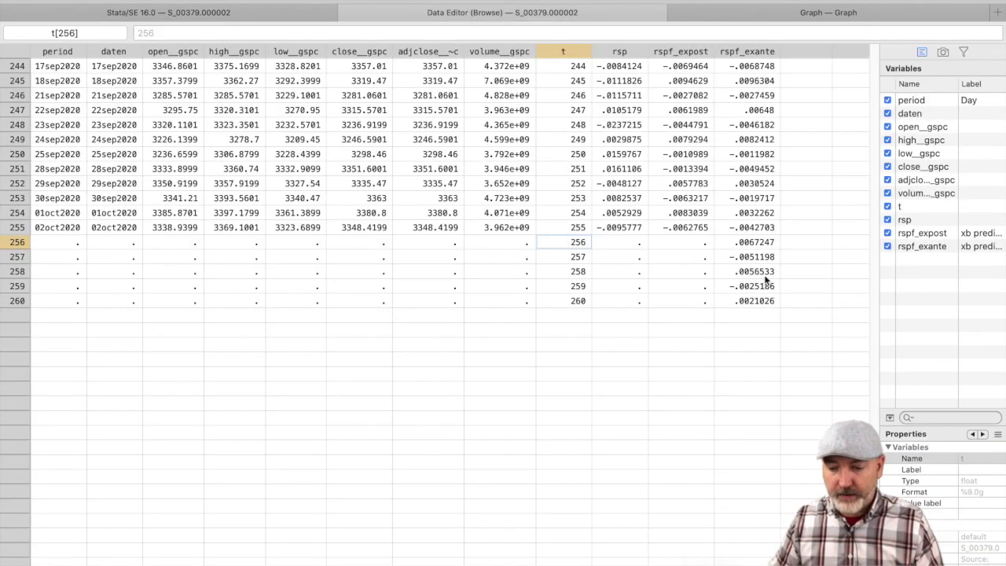
pyautogui.moveTo(750, 242); pyautogui.dragTo(764, 301)
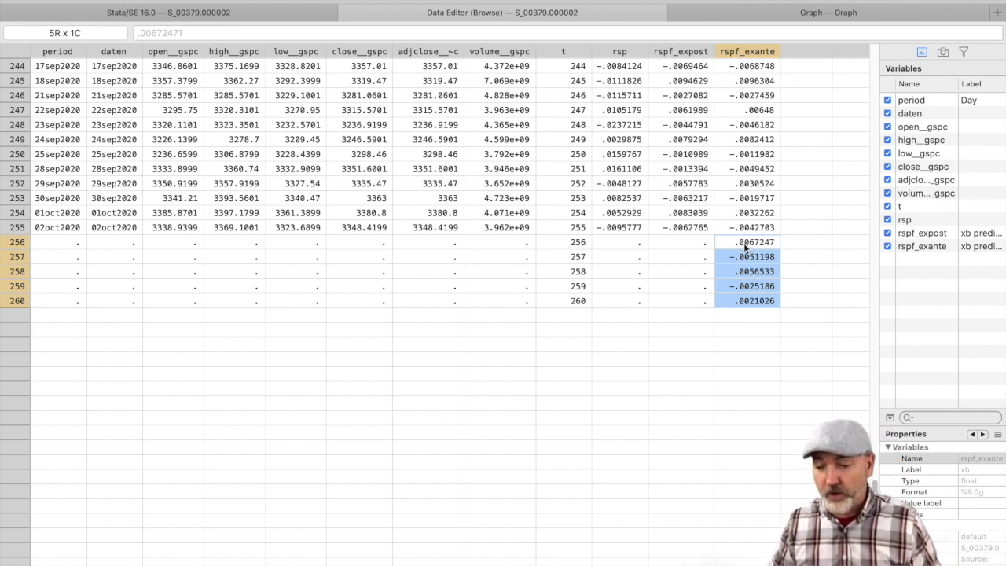
pyautogui.moveTo(744, 242); pyautogui.dragTo(744, 301)
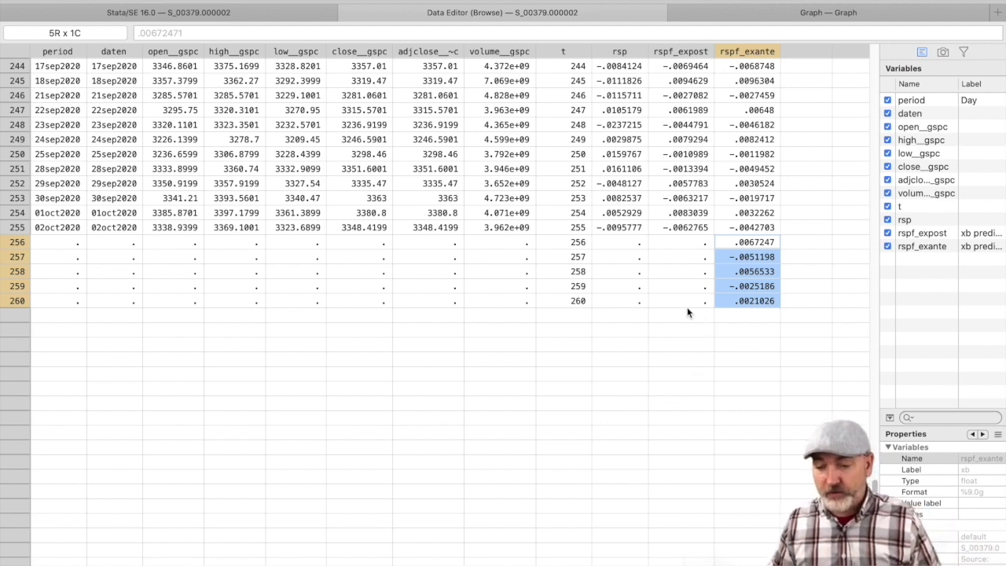
pyautogui.click(629, 242)
pyautogui.moveTo(628, 255); pyautogui.dragTo(629, 298)
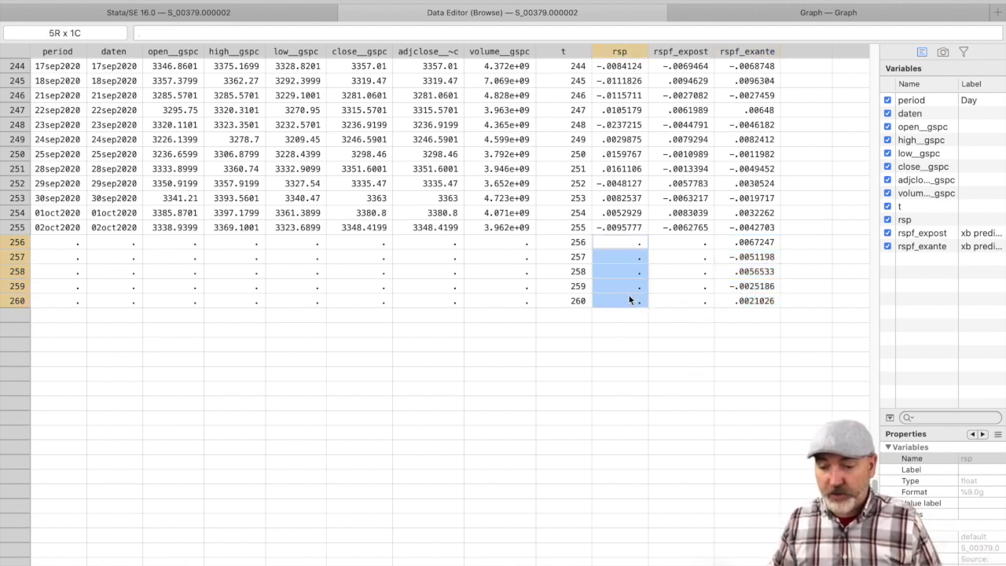
pyautogui.click(653, 365)
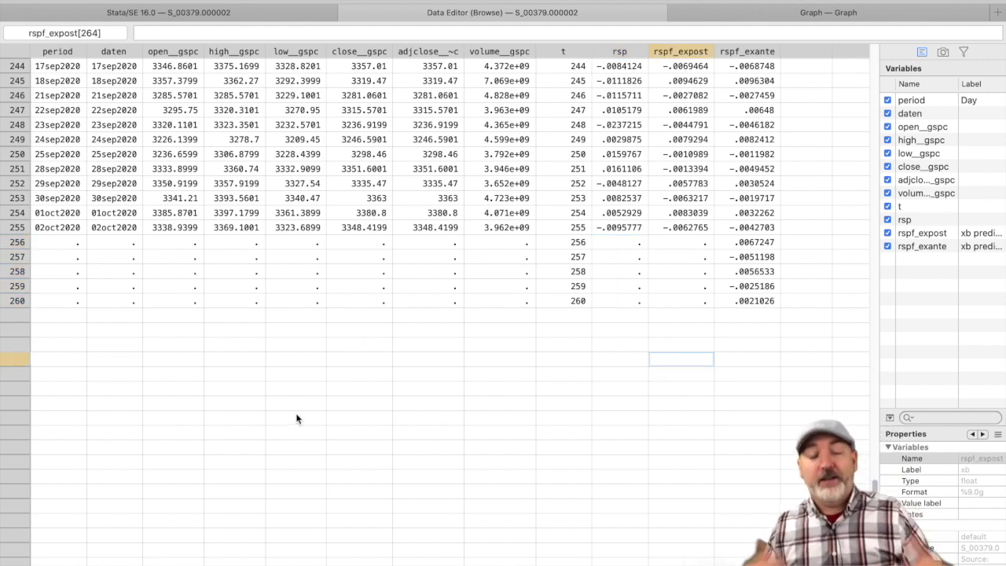
# Plot actual returns and ex-ante forecasts over the last periods with tsline rsp rspf_exante if t>245
pyautogui.click(238, 20)
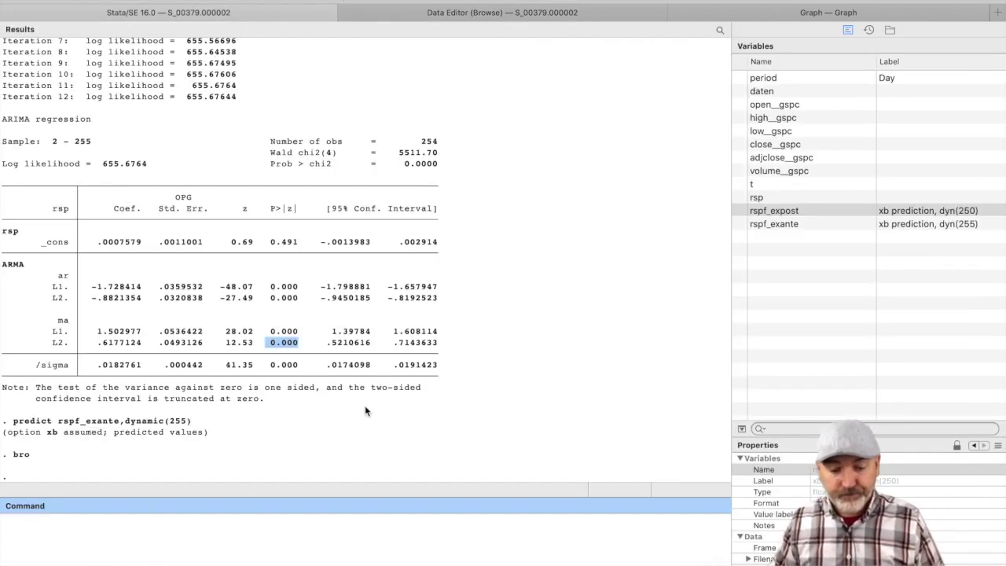
pyautogui.write('t')
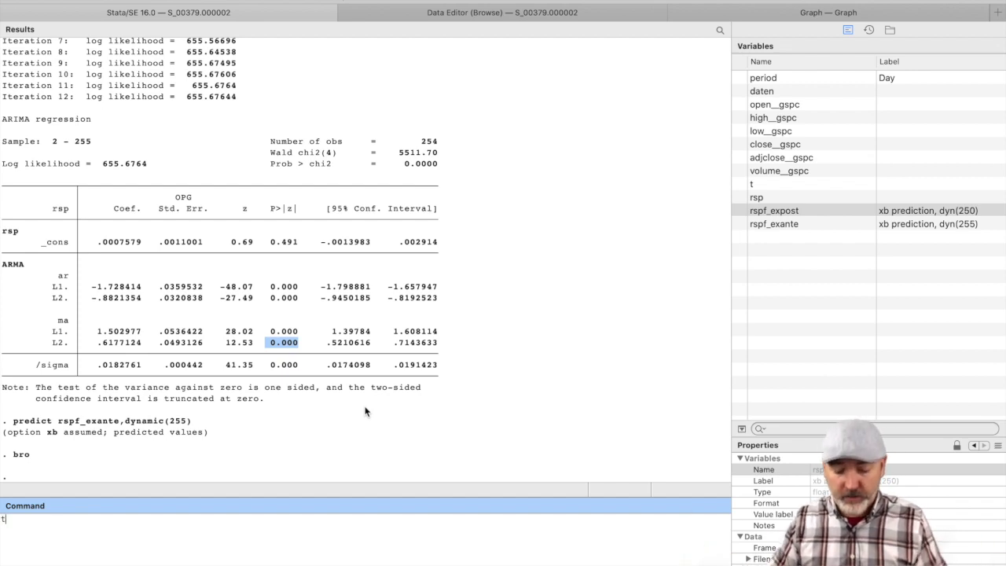
pyautogui.write('sline ')
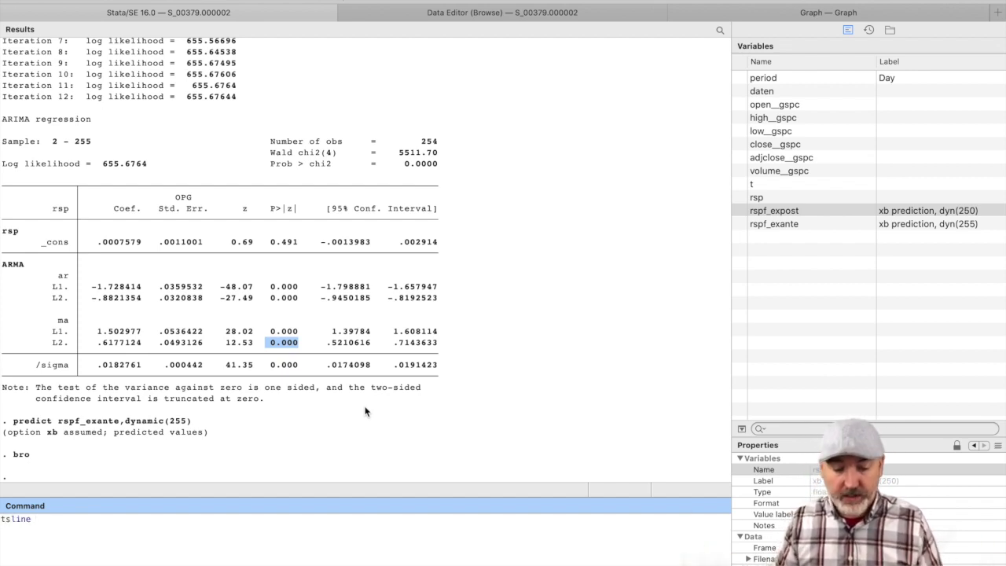
pyautogui.write('rsp')
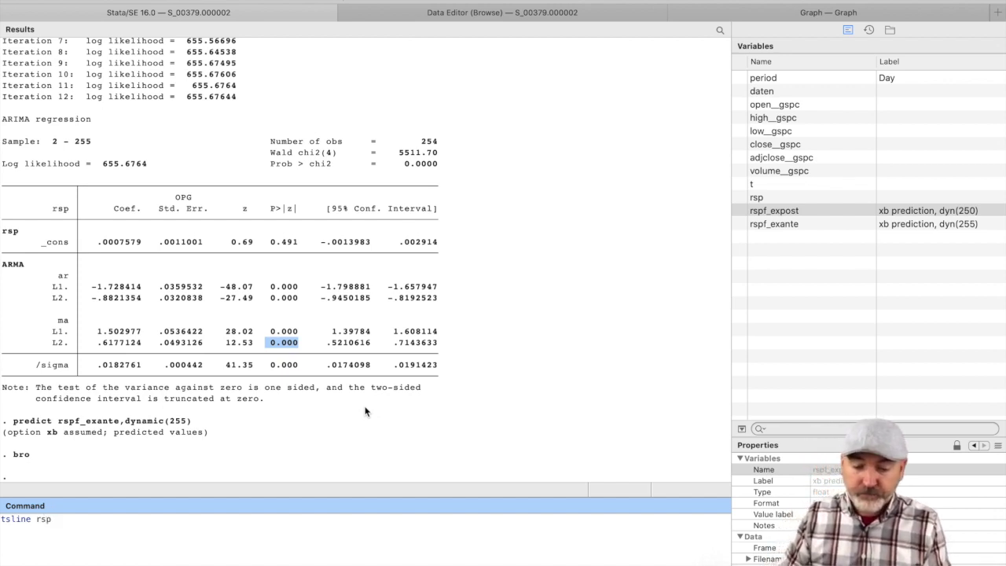
pyautogui.doubleClick(805, 224)
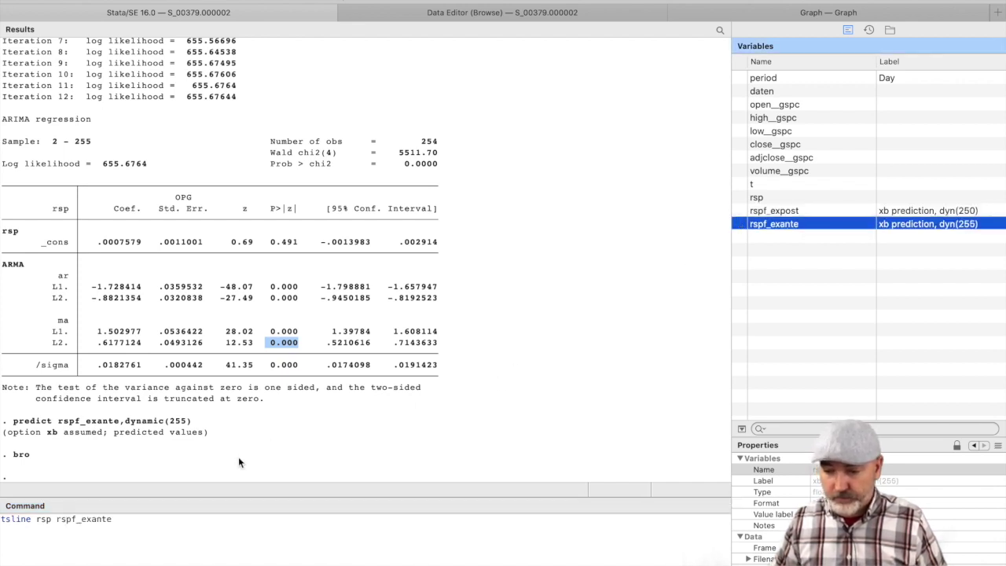
pyautogui.click(132, 519)
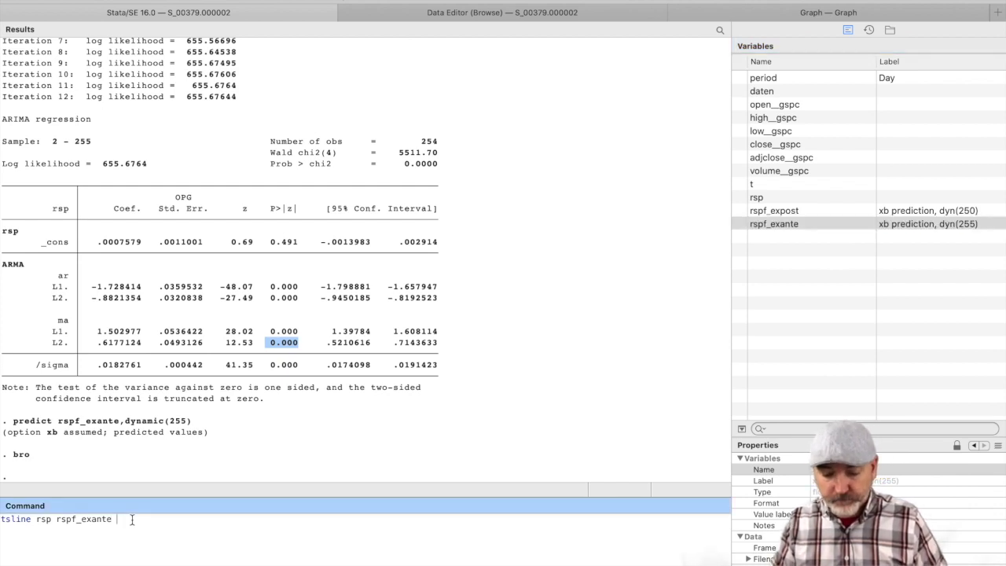
pyautogui.write('if')
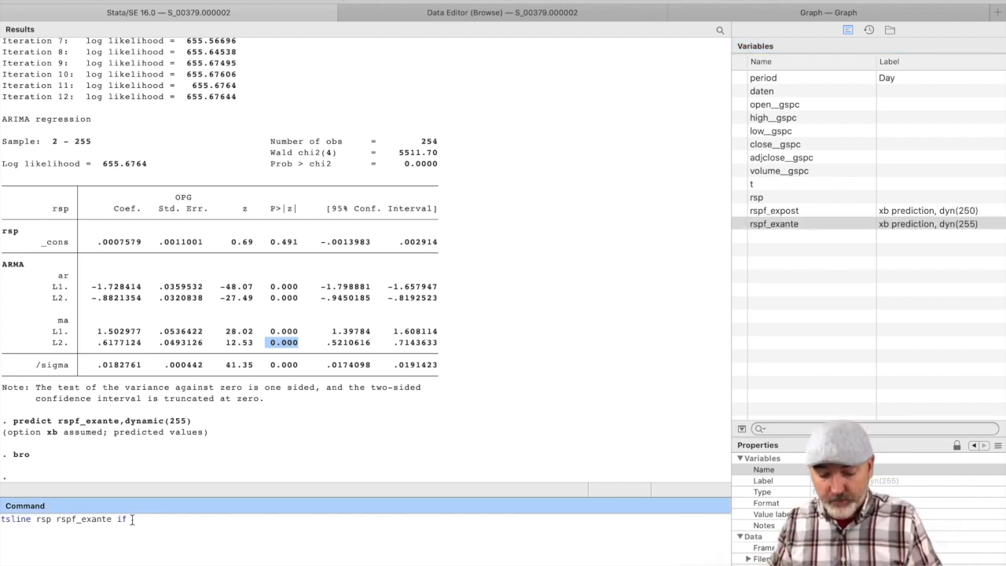
pyautogui.write(' t>2')
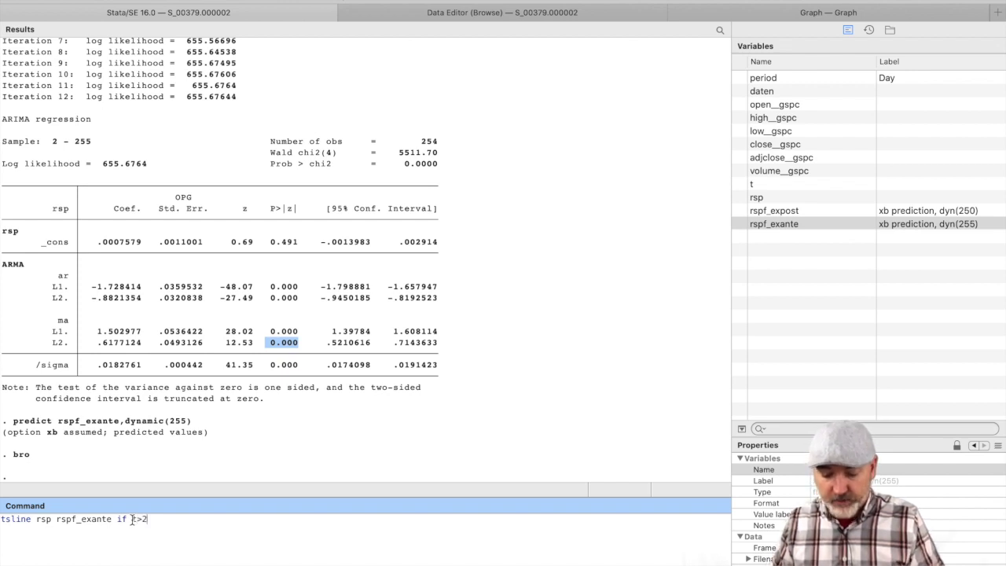
pyautogui.write('46')
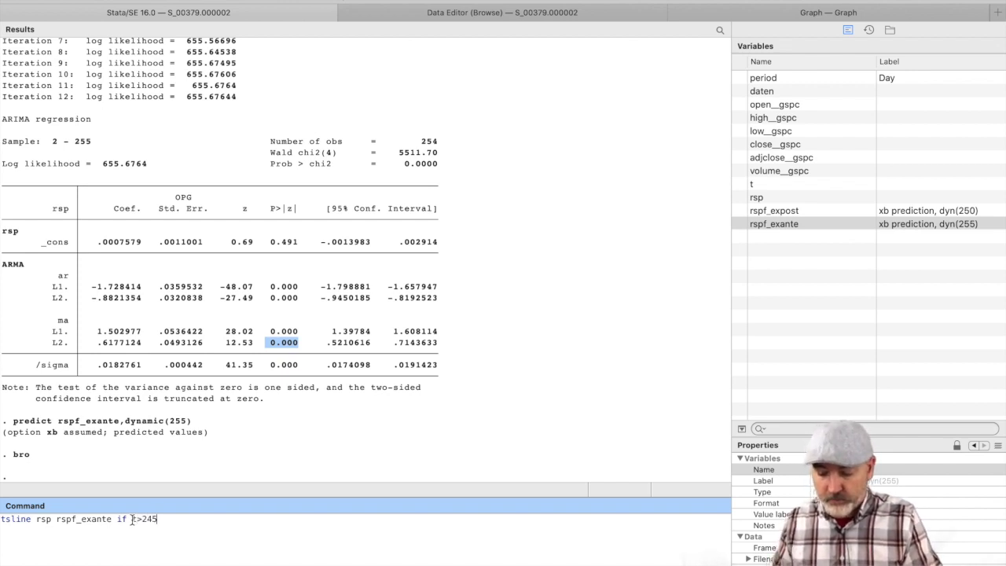
pyautogui.press('Return')
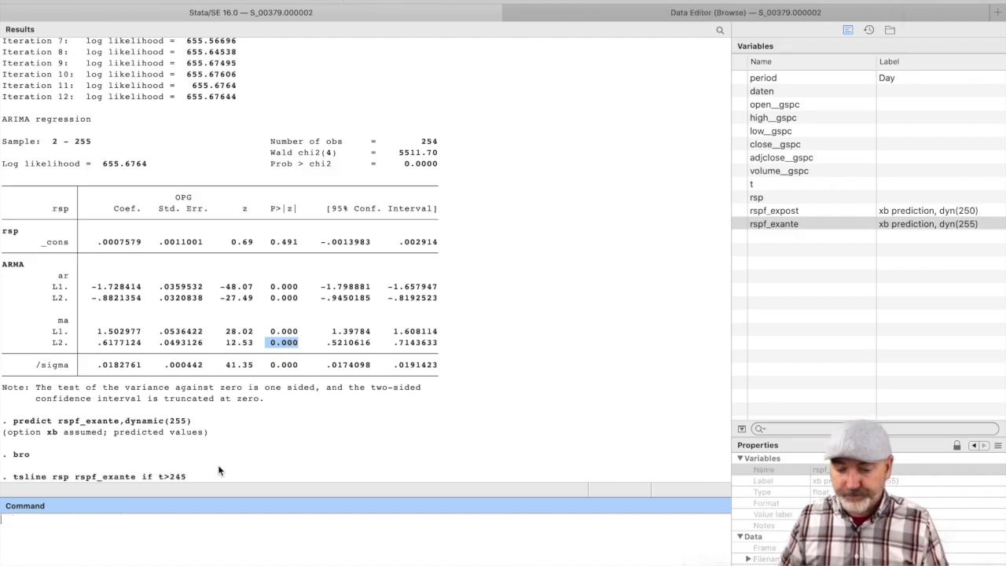